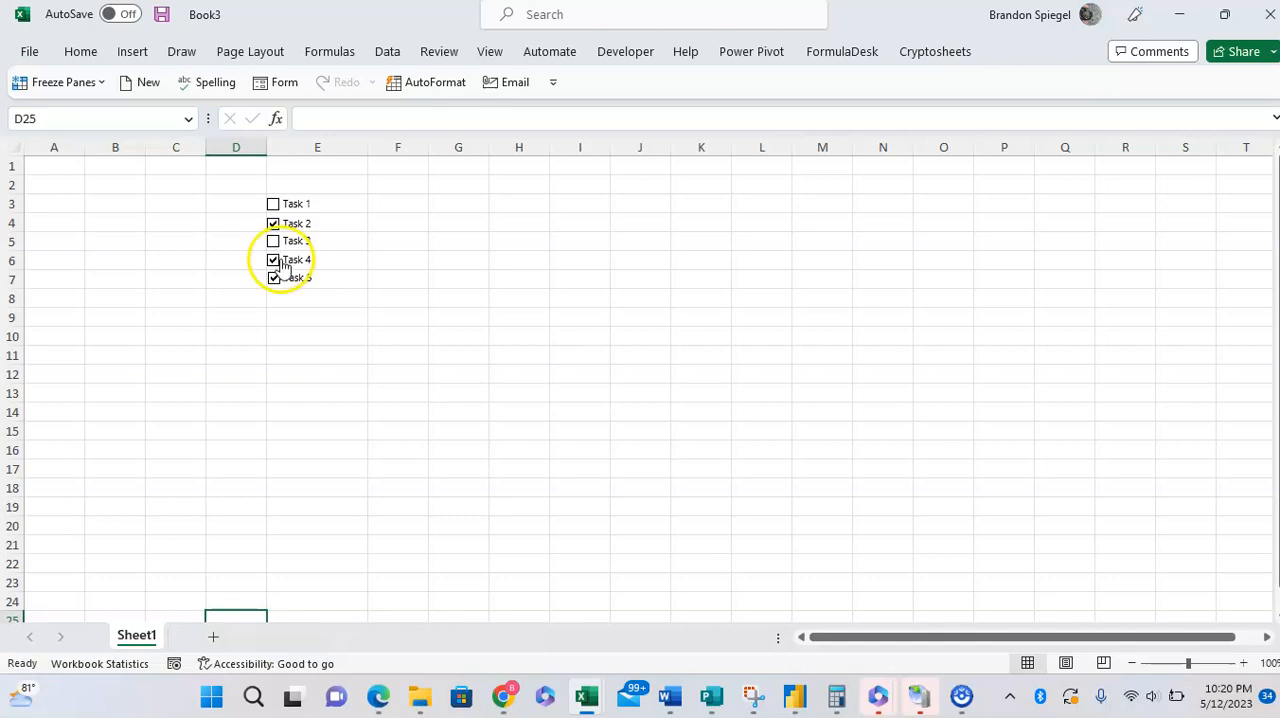
Step: Clear the check marks from Task 2, Task 4 and Task 5 in the Sheet1 checklist
{"action": "left_click", "coordinate": [276, 262]}
{"action": "left_click", "coordinate": [275, 280]}
{"action": "left_click", "coordinate": [273, 225]}
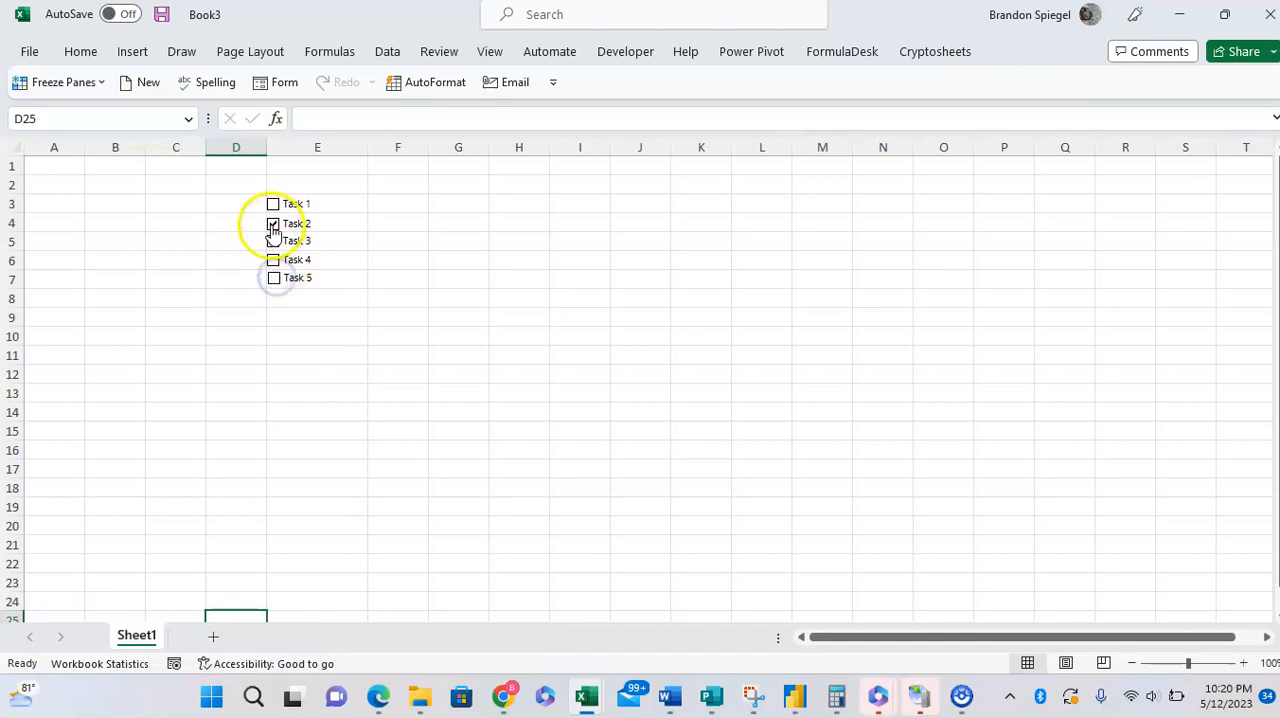
{"action": "left_click", "coordinate": [330, 297]}
{"action": "left_click", "coordinate": [346, 357]}
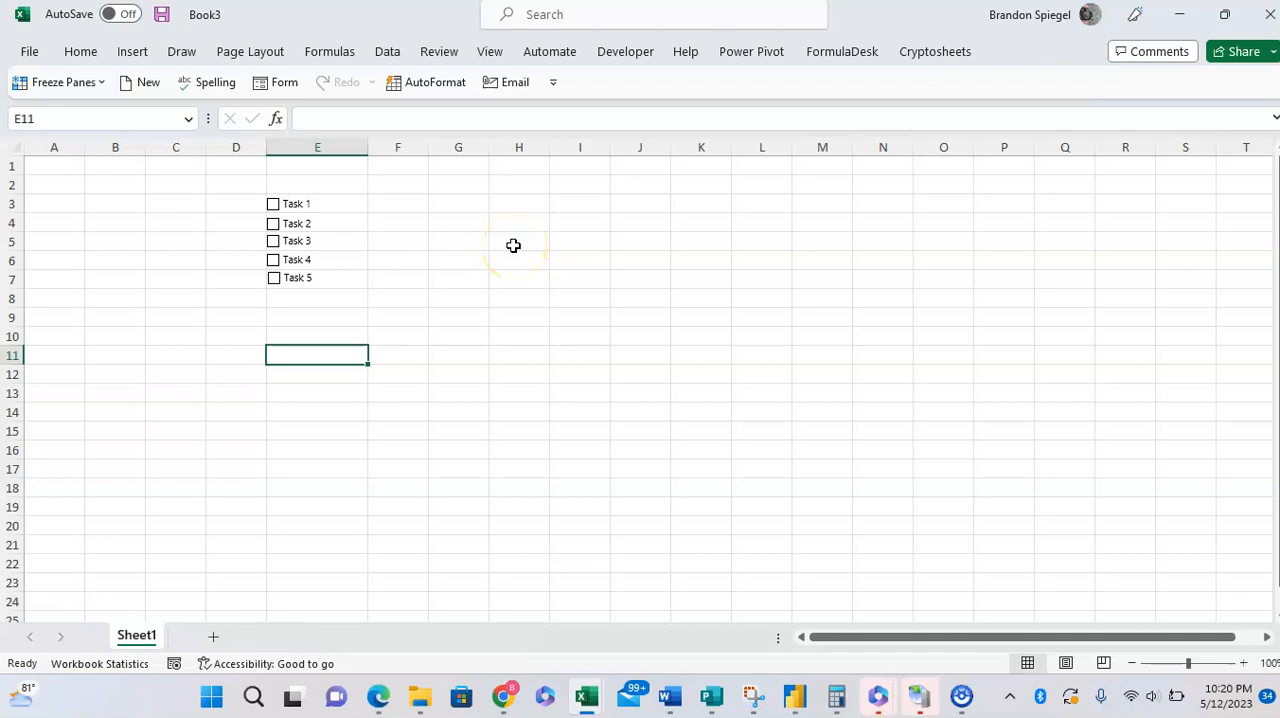
Step: Check in the ribbon customization options that the Developer tab is among the enabled main tabs, and accept the settings
{"action": "left_click", "coordinate": [32, 52]}
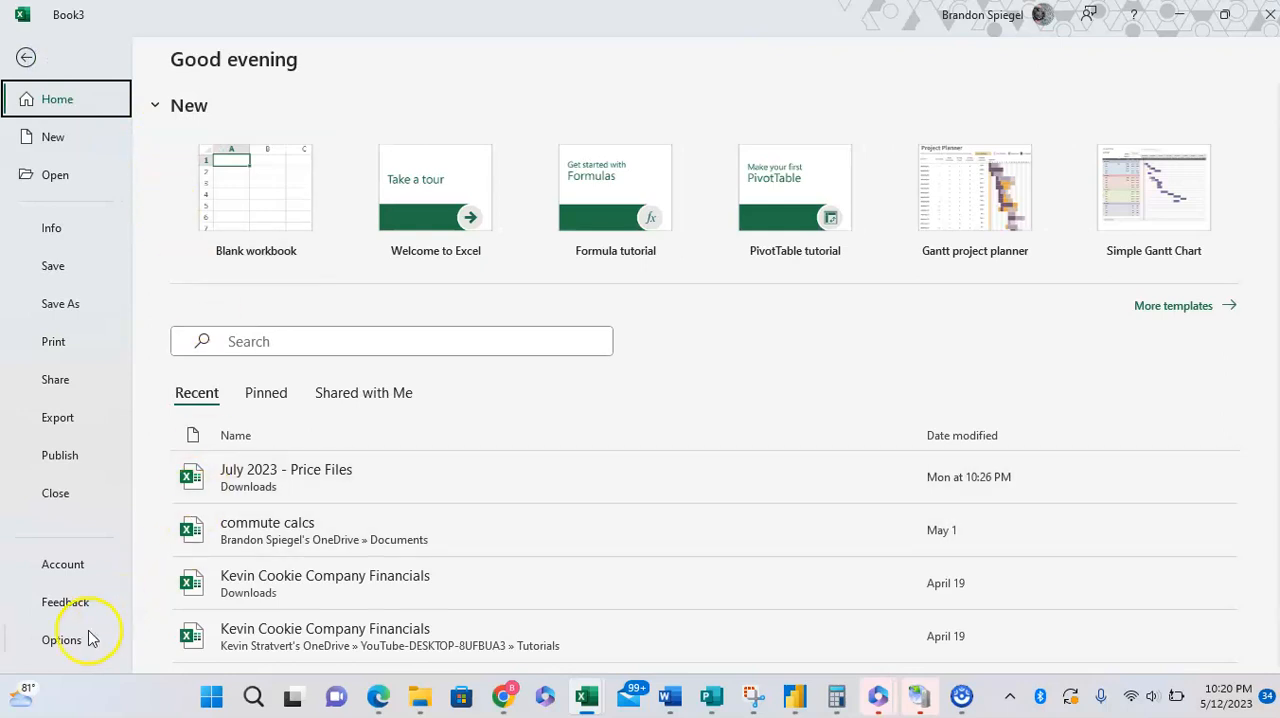
{"action": "left_click", "coordinate": [62, 640]}
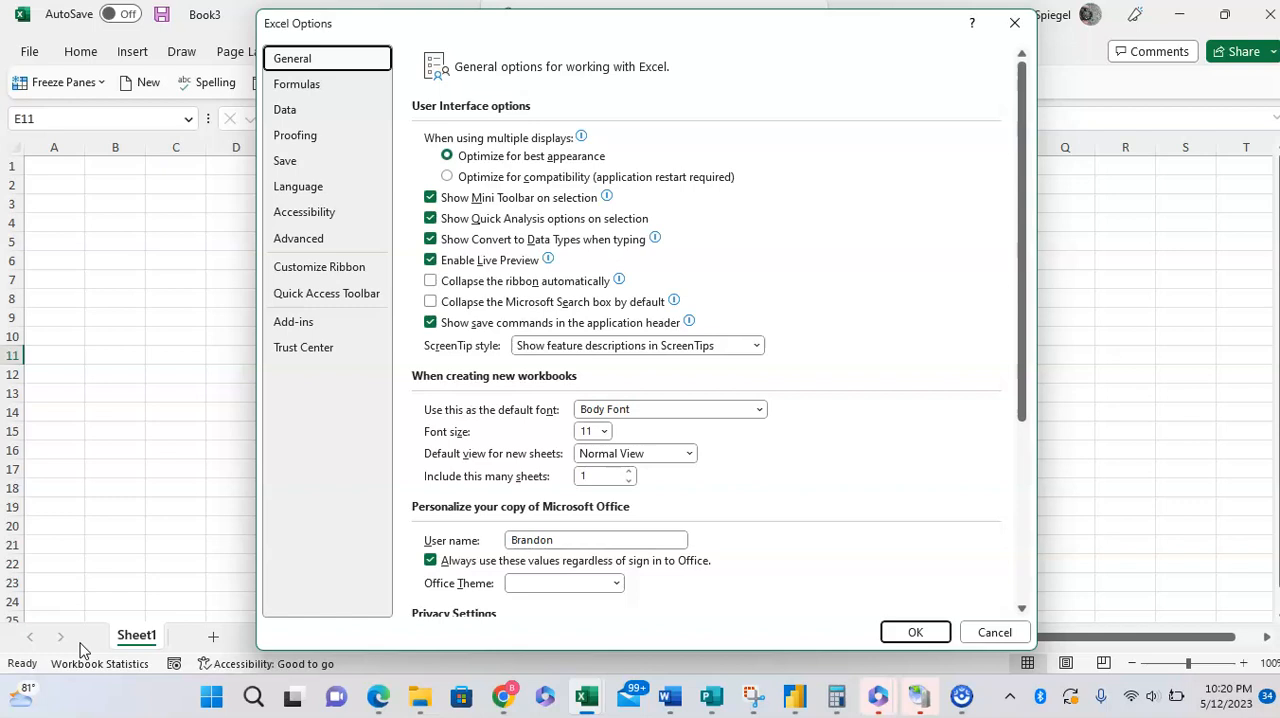
{"action": "left_click", "coordinate": [354, 272]}
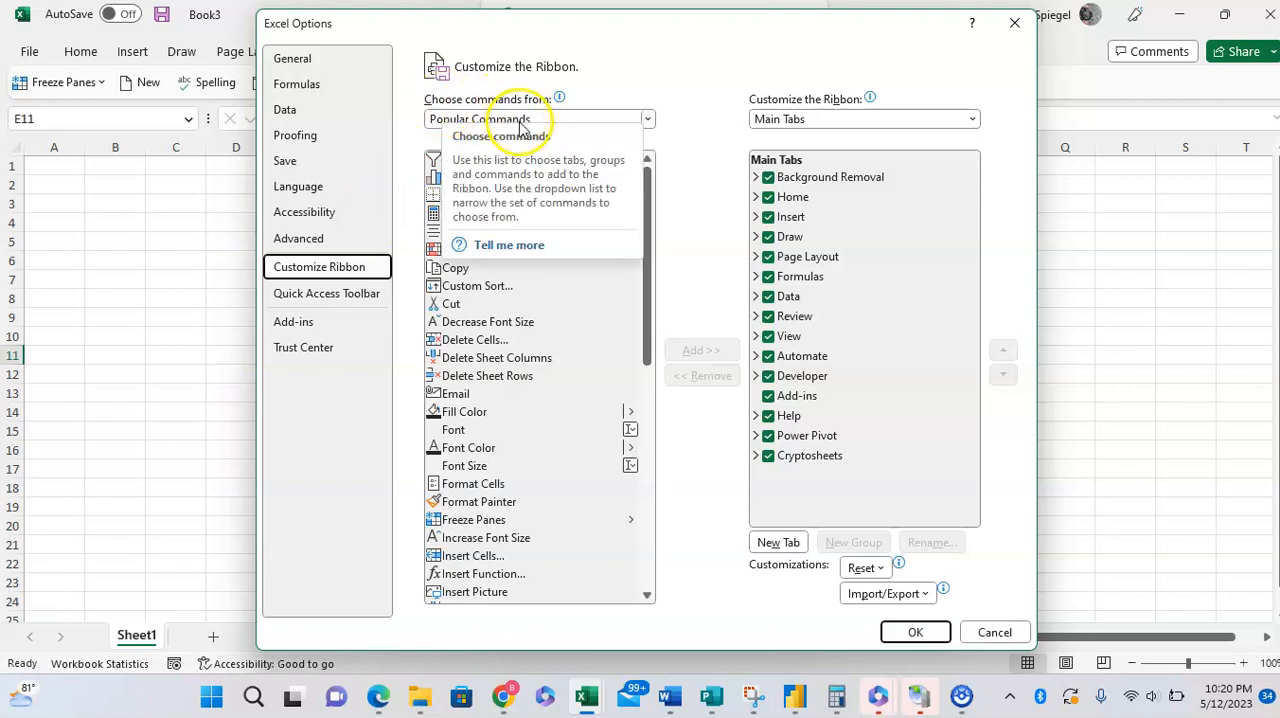
{"action": "left_click", "coordinate": [574, 117]}
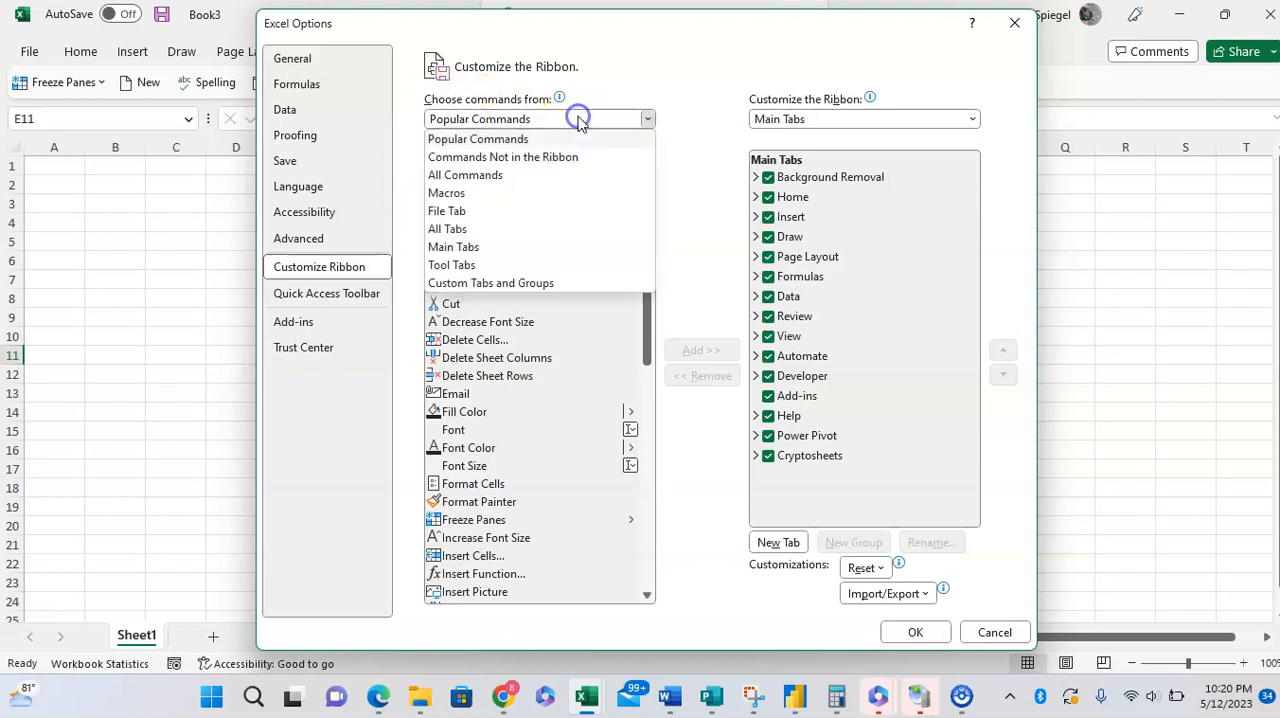
{"action": "left_click", "coordinate": [487, 246]}
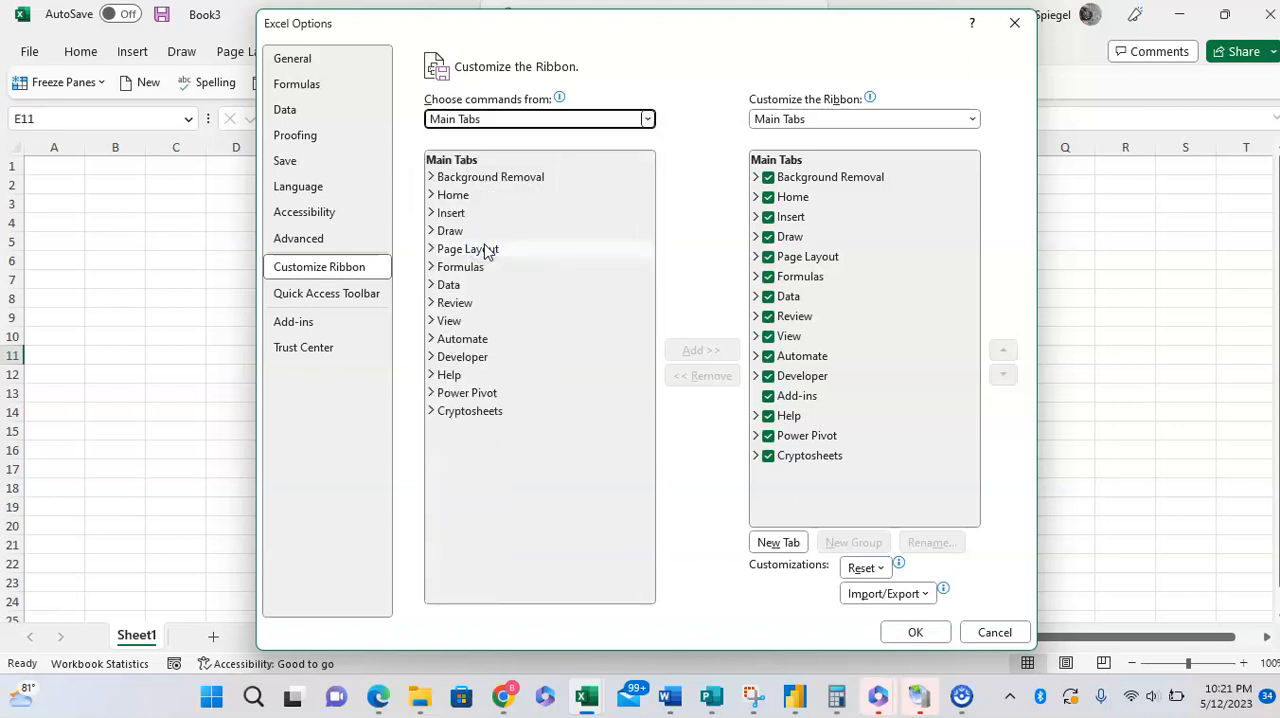
{"action": "left_click", "coordinate": [484, 359]}
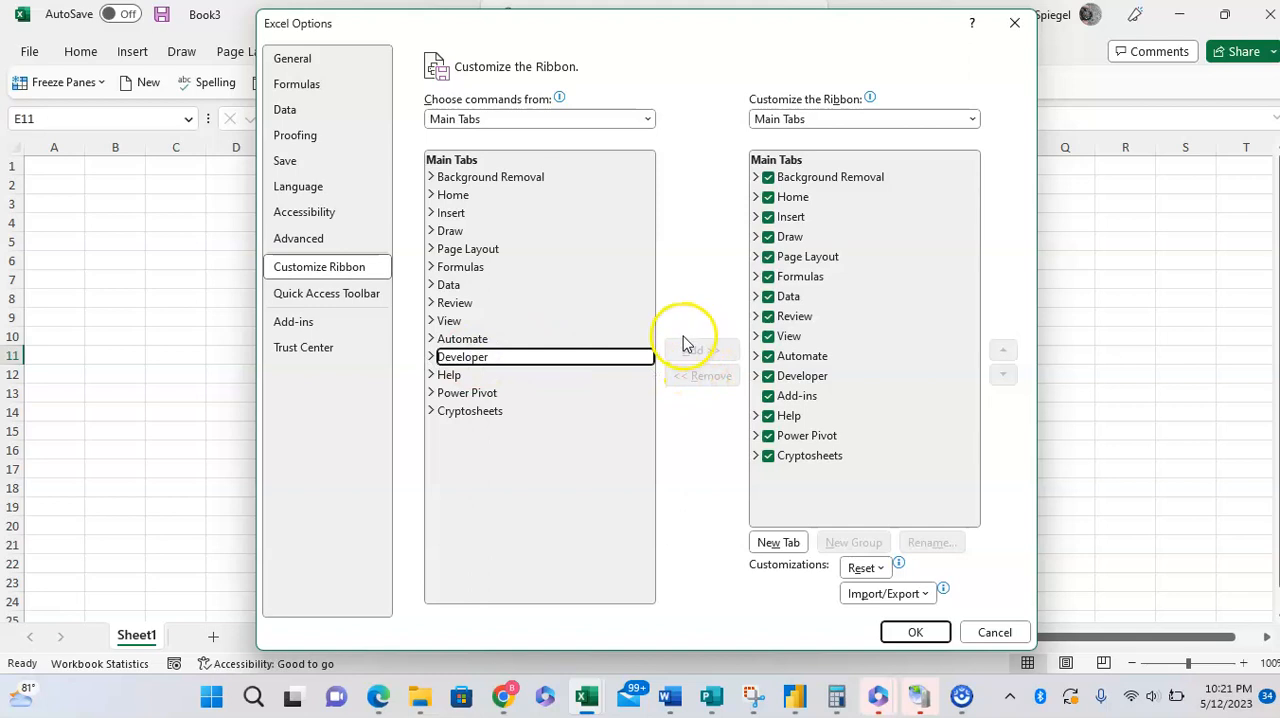
{"action": "left_click", "coordinate": [905, 628]}
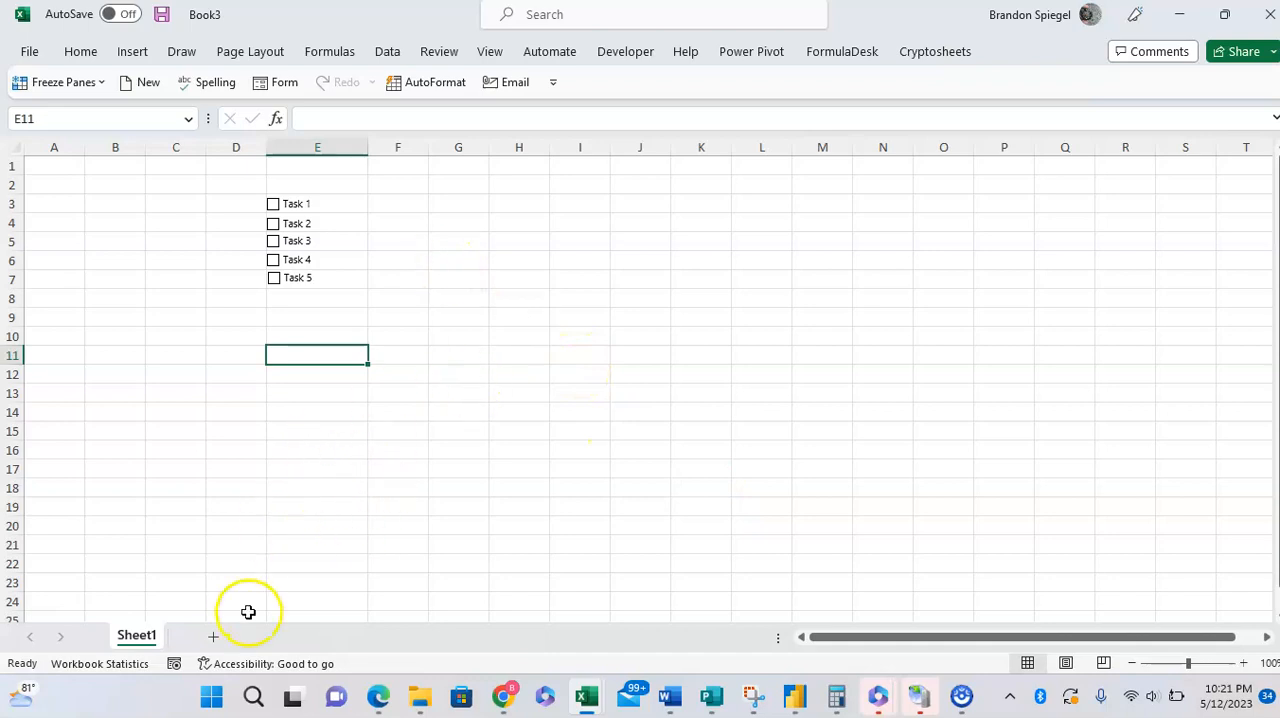
Step: Add a new worksheet and draw a form control check box covering roughly cells E5 to H11
{"action": "left_click", "coordinate": [213, 636]}
{"action": "left_click", "coordinate": [308, 207]}
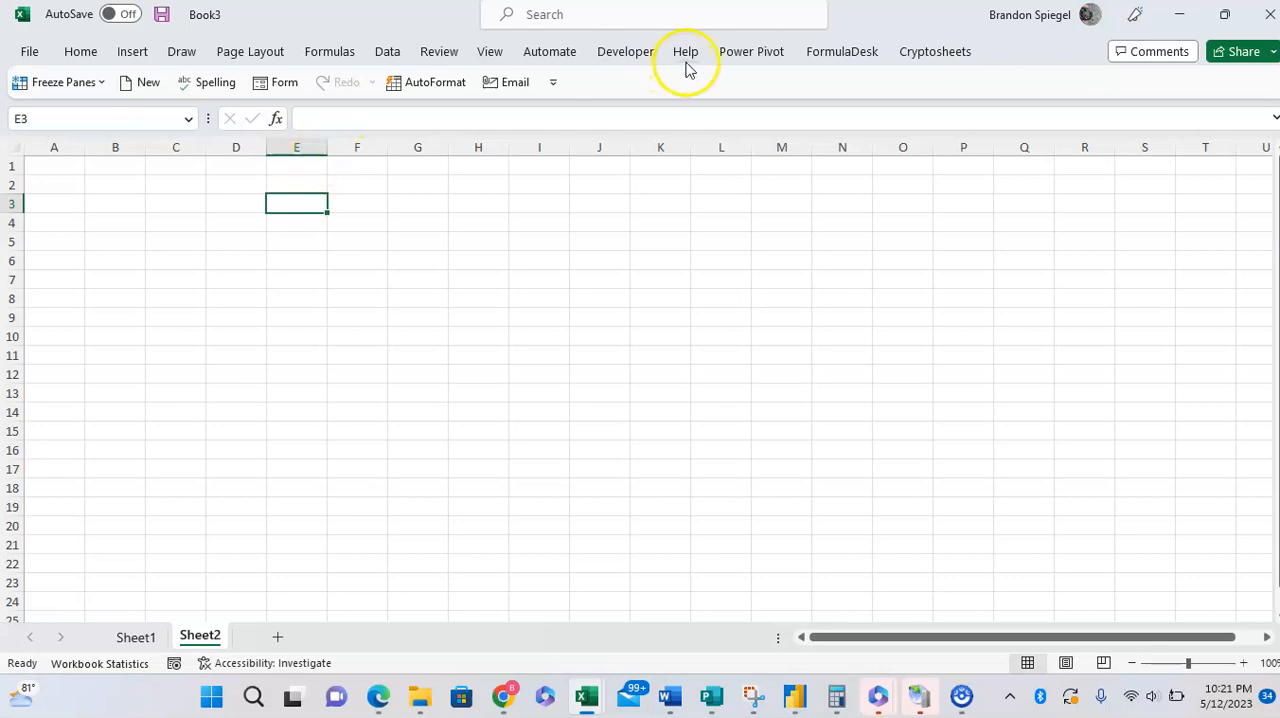
{"action": "left_click", "coordinate": [618, 51]}
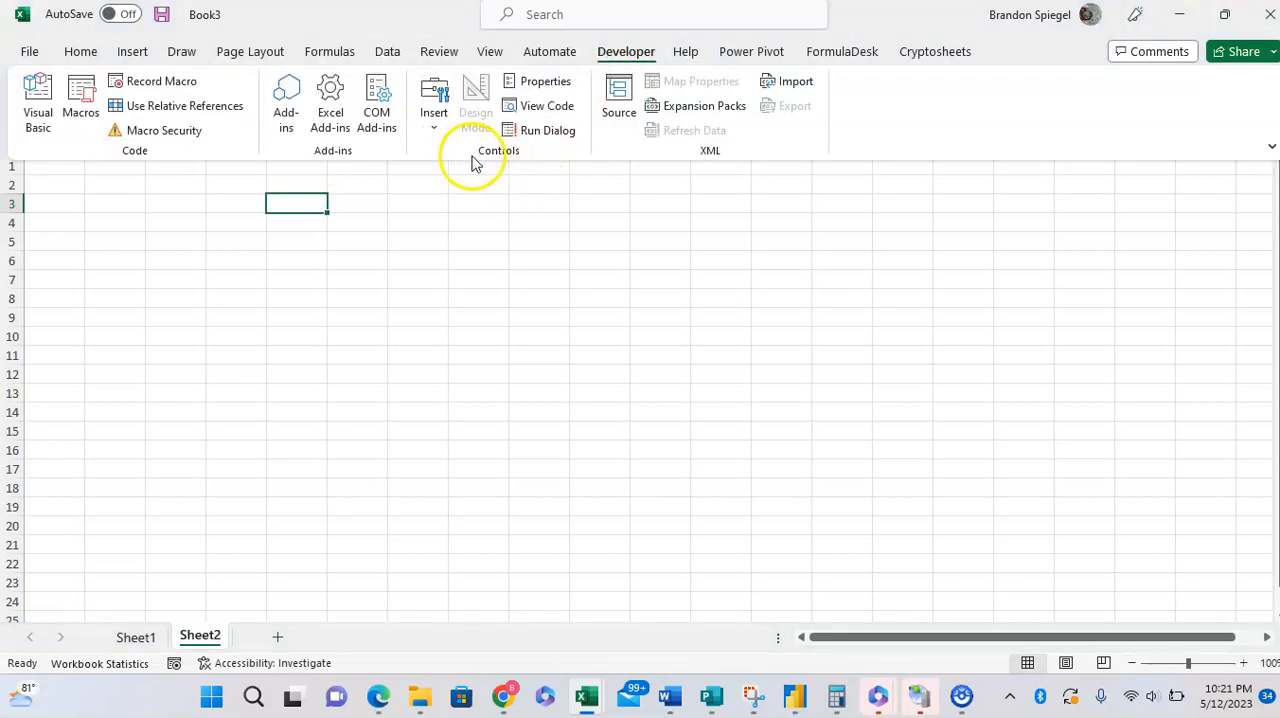
{"action": "left_click", "coordinate": [433, 122]}
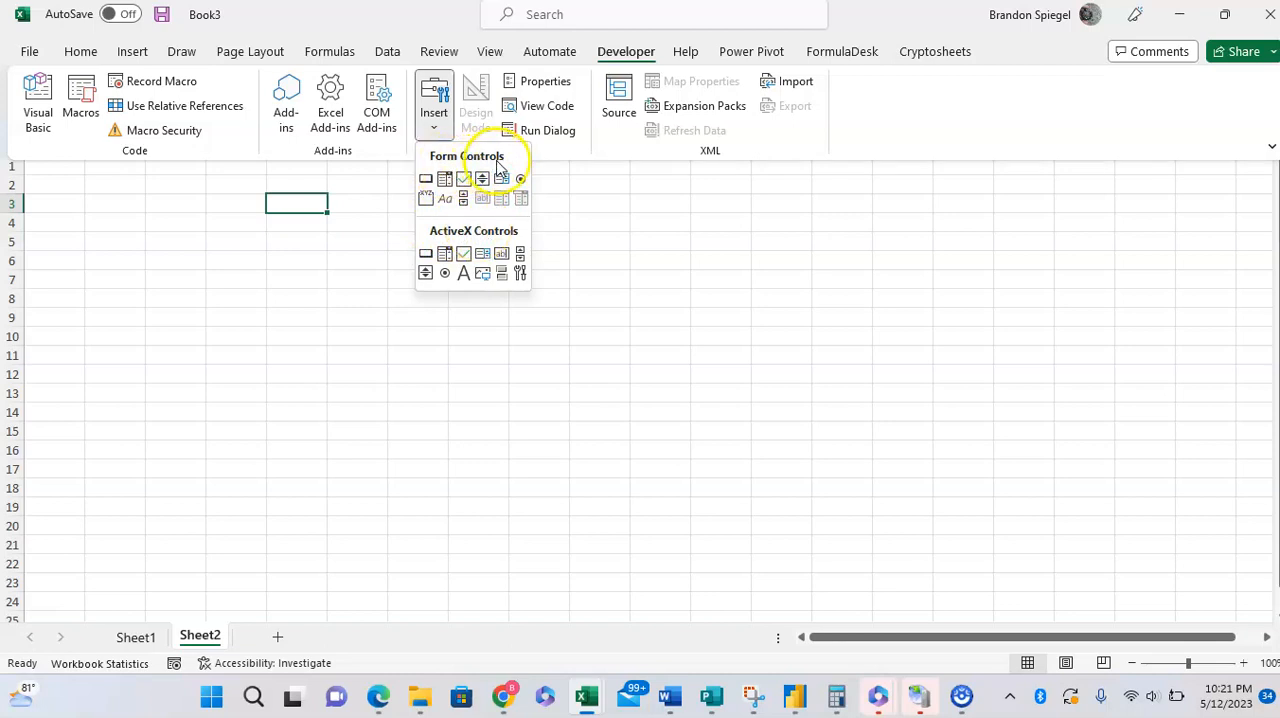
{"action": "left_click", "coordinate": [466, 183]}
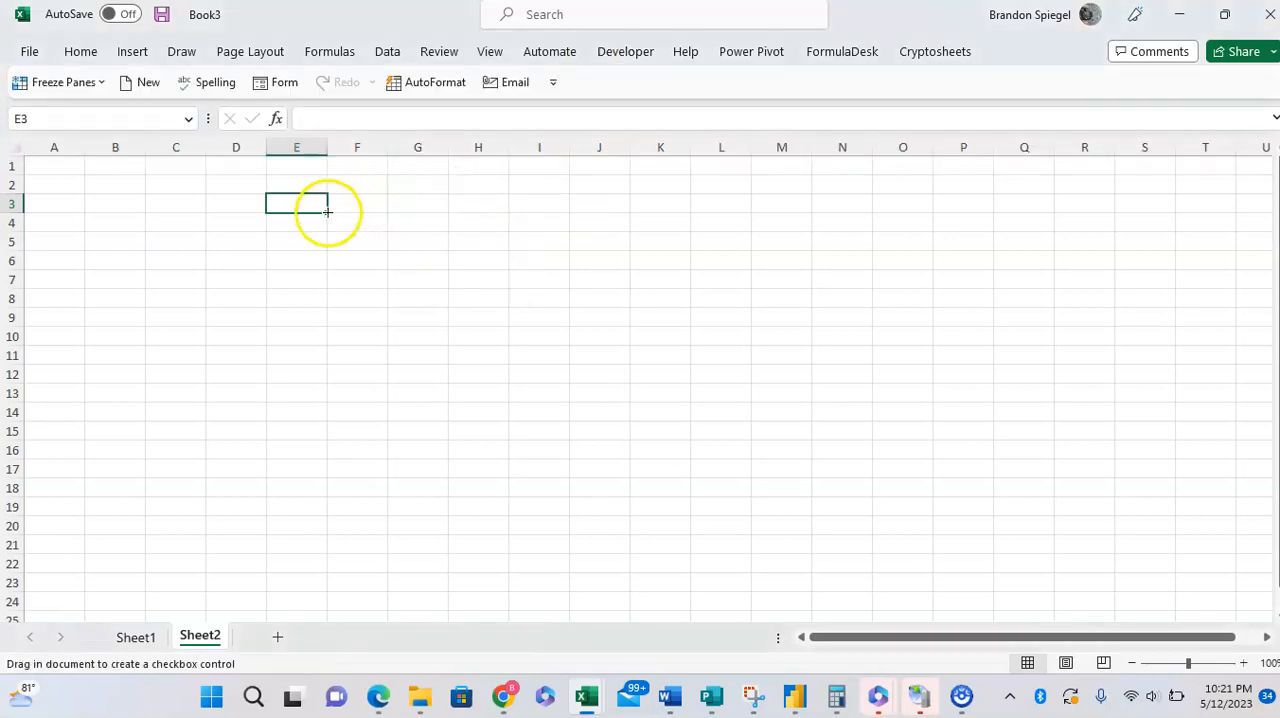
{"action": "left_click_drag", "start_coordinate": [276, 234], "coordinate": [498, 361]}
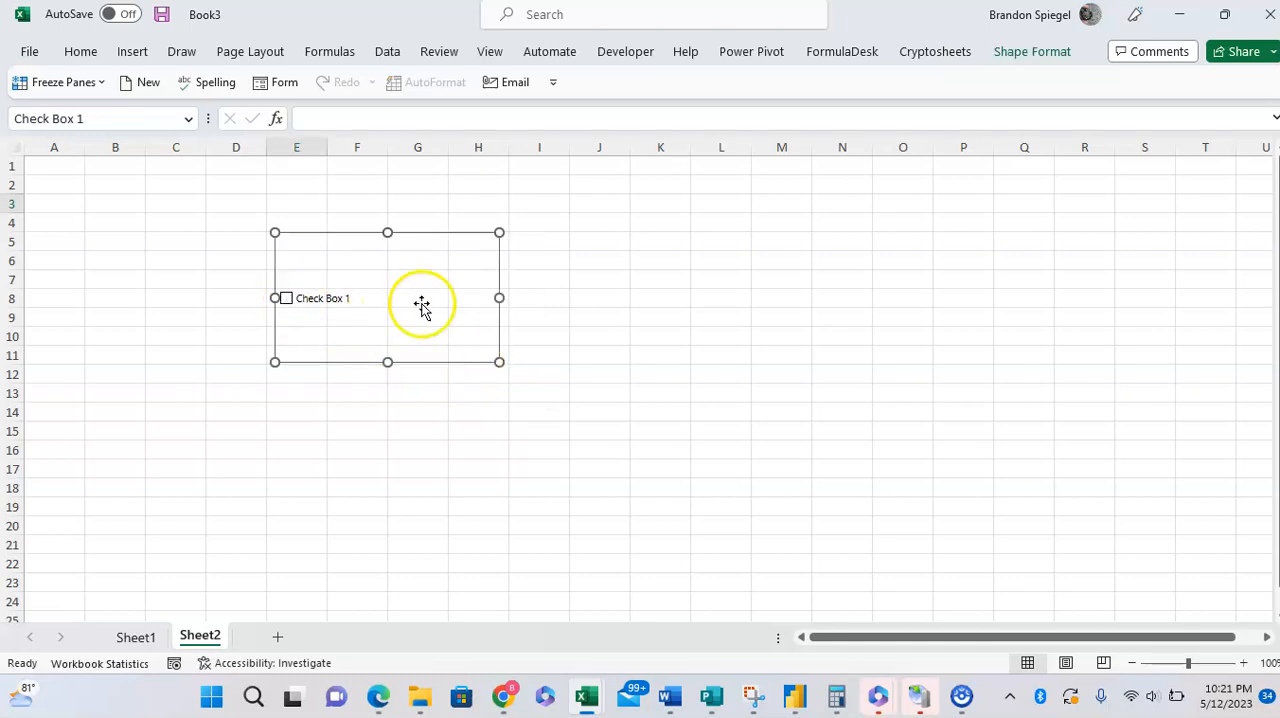
Step: Shrink the check box frame to fit its label and move it to row 4, starting in column E
{"action": "left_click_drag", "start_coordinate": [499, 363], "coordinate": [380, 258]}
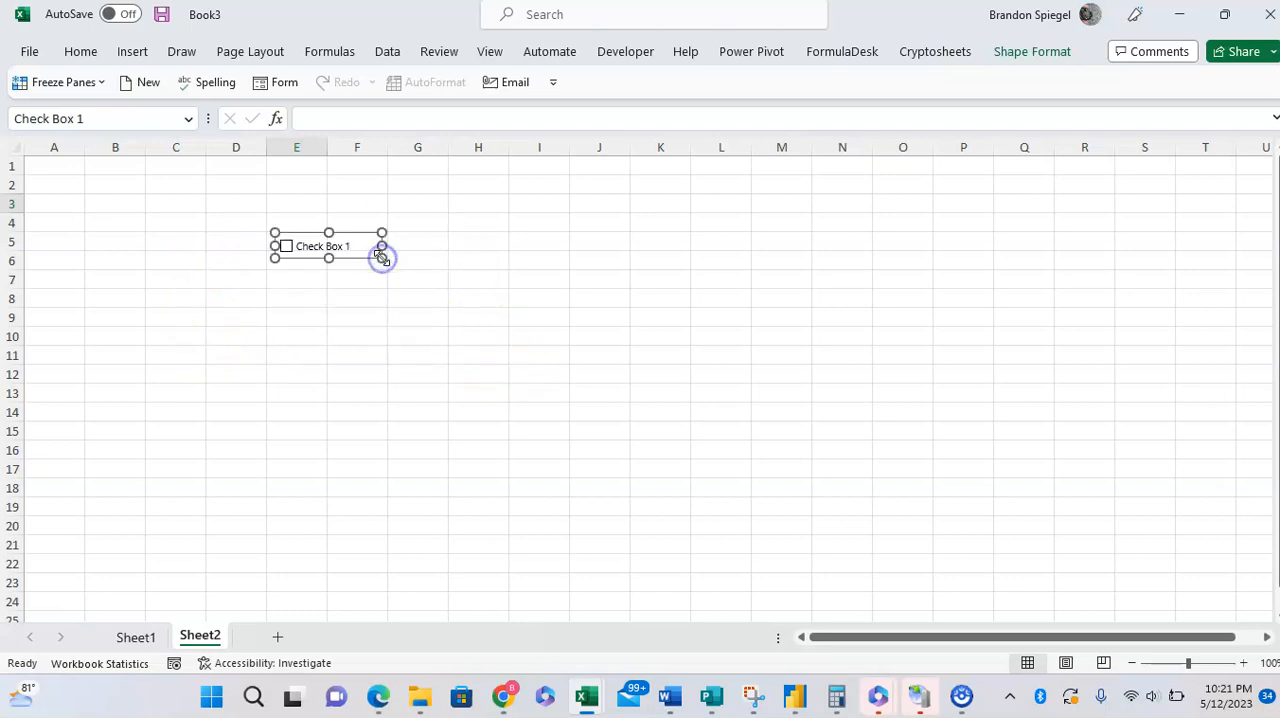
{"action": "left_click", "coordinate": [340, 275]}
{"action": "right_click", "coordinate": [346, 250]}
{"action": "left_click", "coordinate": [332, 224]}
{"action": "left_click_drag", "start_coordinate": [339, 229], "coordinate": [323, 210]}
{"action": "left_click", "coordinate": [293, 313]}
{"action": "left_click", "coordinate": [267, 227]}
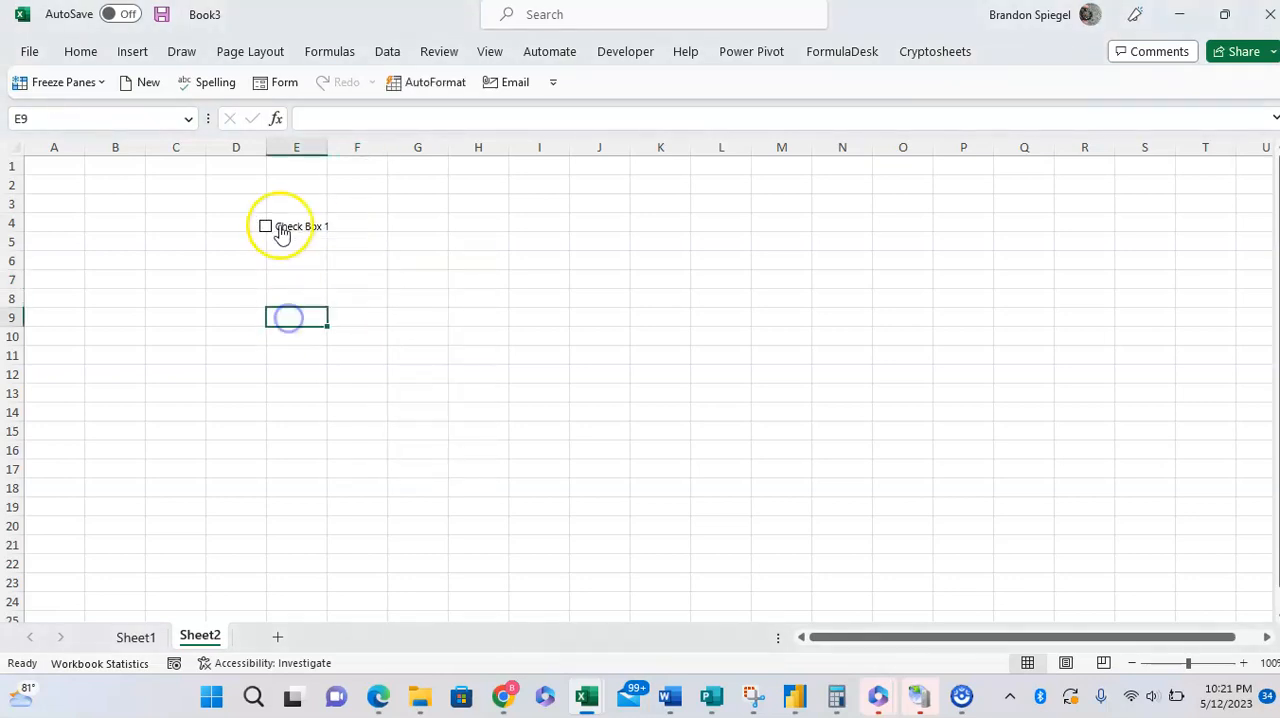
{"action": "left_click", "coordinate": [297, 228]}
{"action": "right_click", "coordinate": [291, 220]}
{"action": "left_click", "coordinate": [291, 212]}
{"action": "left_click_drag", "start_coordinate": [291, 212], "coordinate": [305, 215]}
{"action": "left_click", "coordinate": [289, 283]}
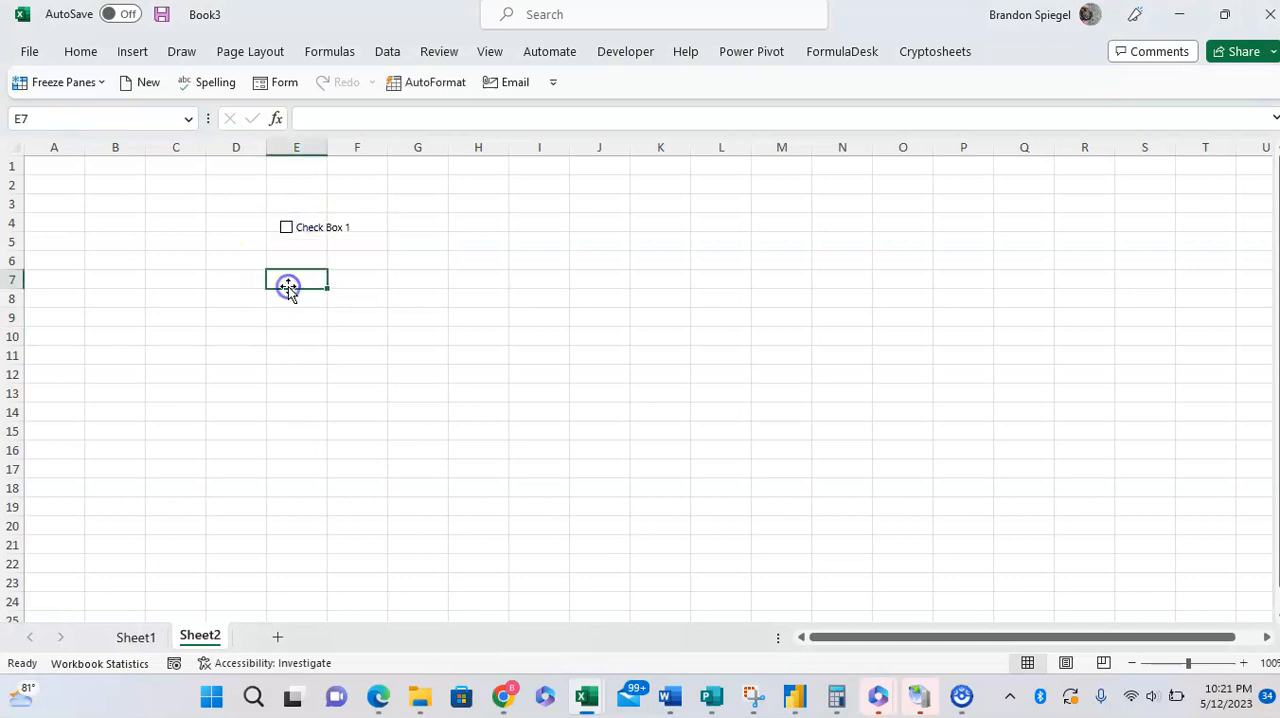
Step: Change the check box label to "Task 1 to get done"
{"action": "right_click", "coordinate": [316, 238]}
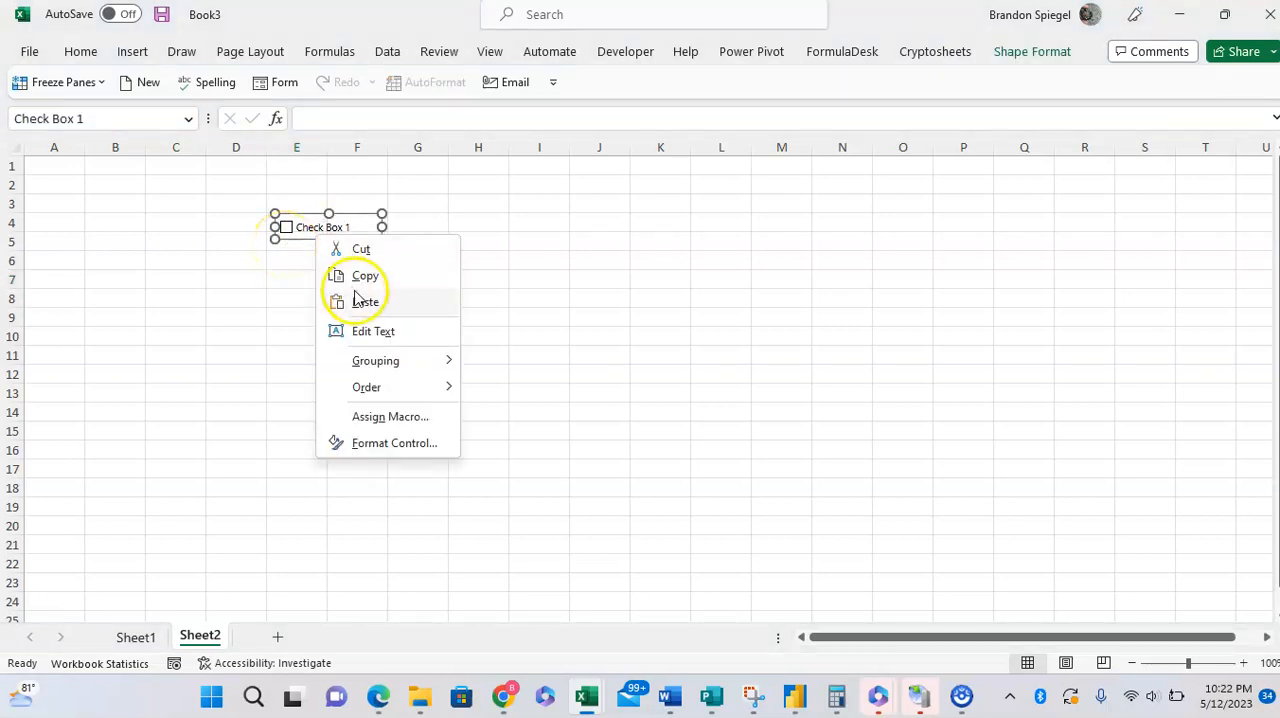
{"action": "left_click", "coordinate": [373, 333]}
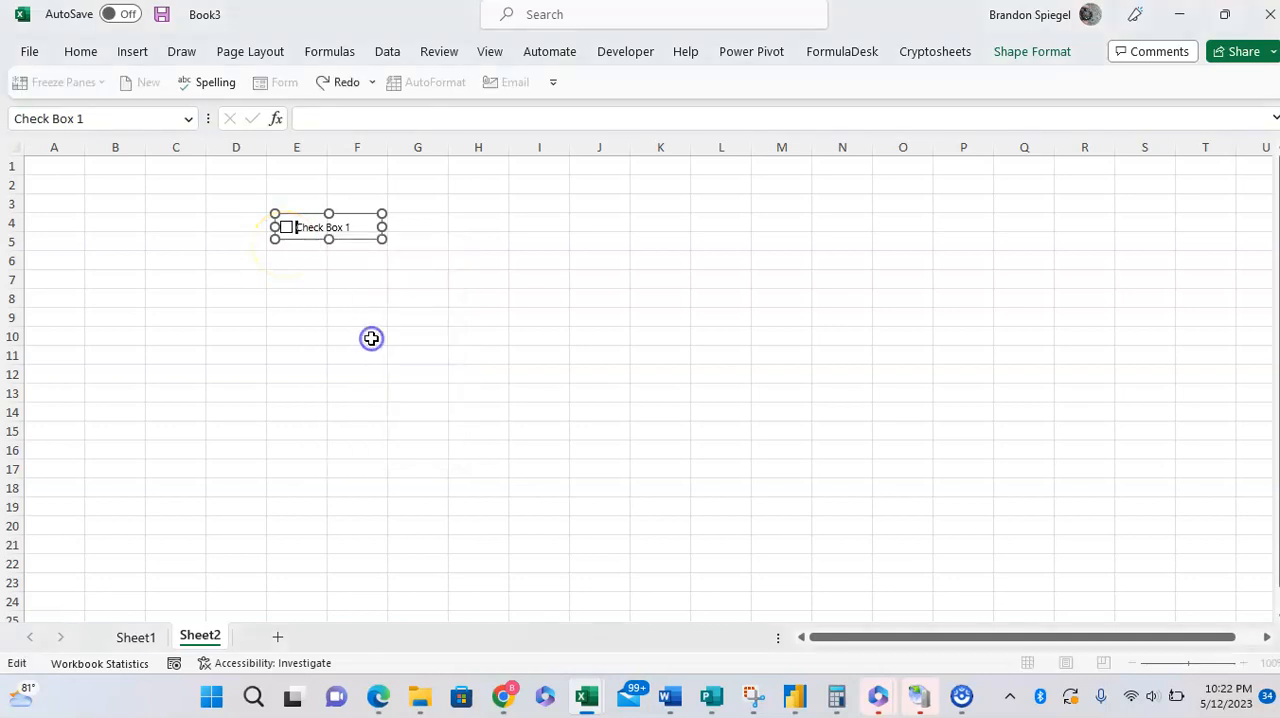
{"action": "key", "text": "ctrl+a"}
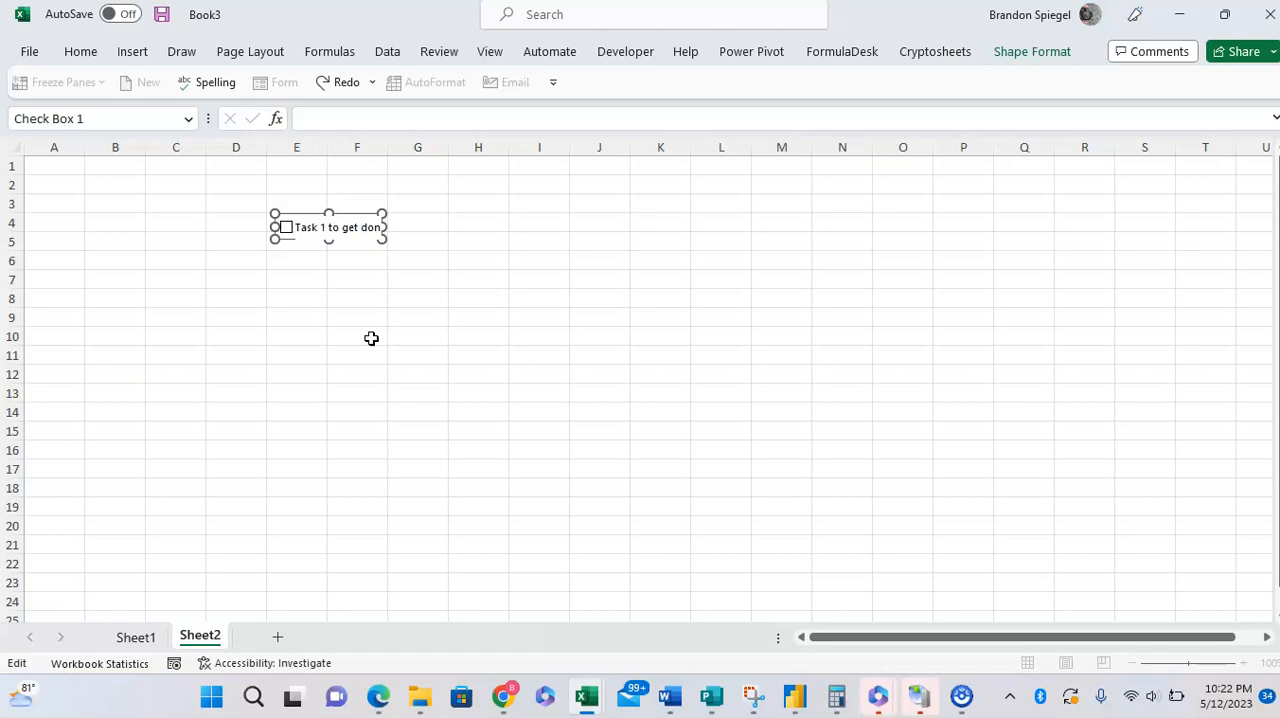
{"action": "left_click", "coordinate": [371, 338]}
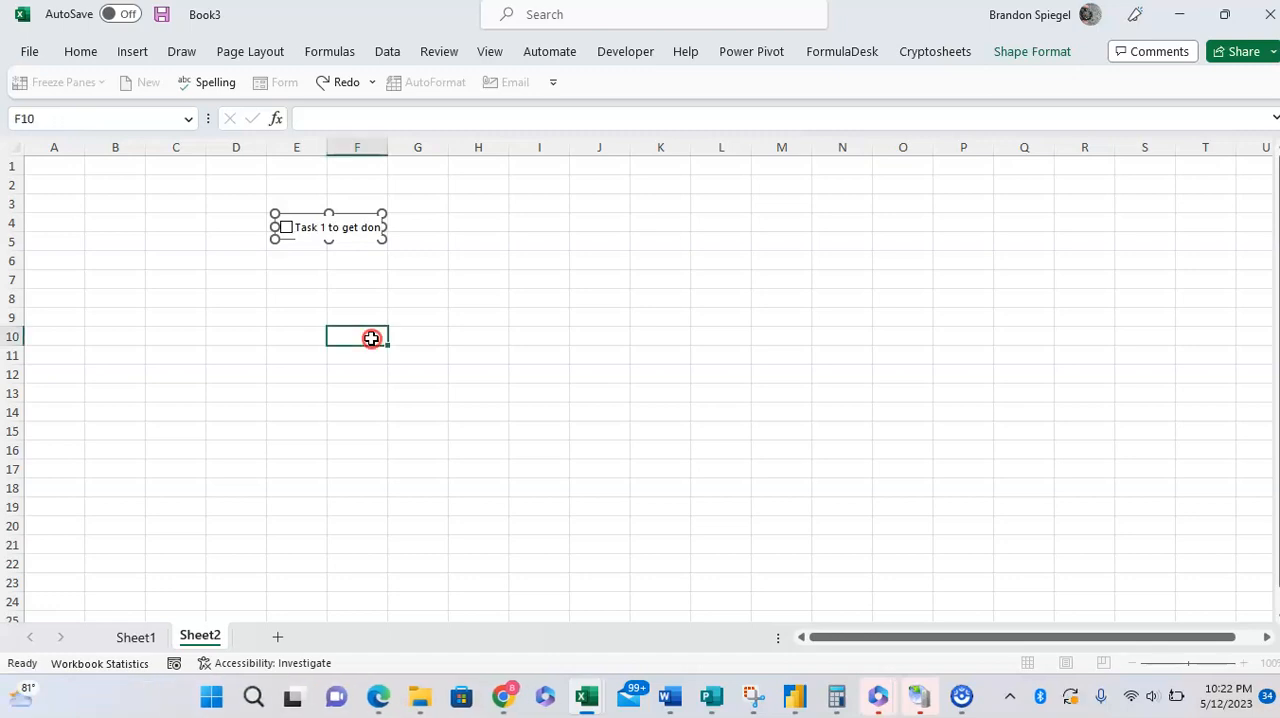
{"action": "right_click", "coordinate": [361, 247]}
{"action": "key", "text": "Escape"}
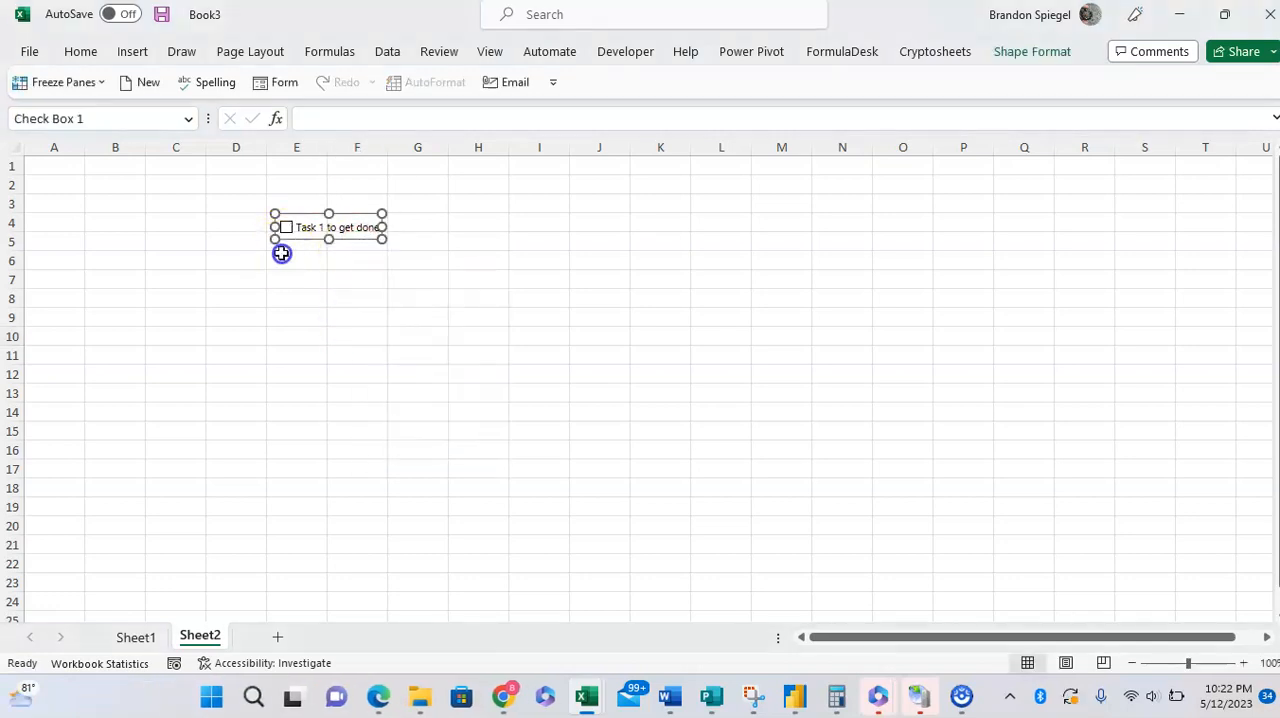
{"action": "left_click", "coordinate": [296, 257]}
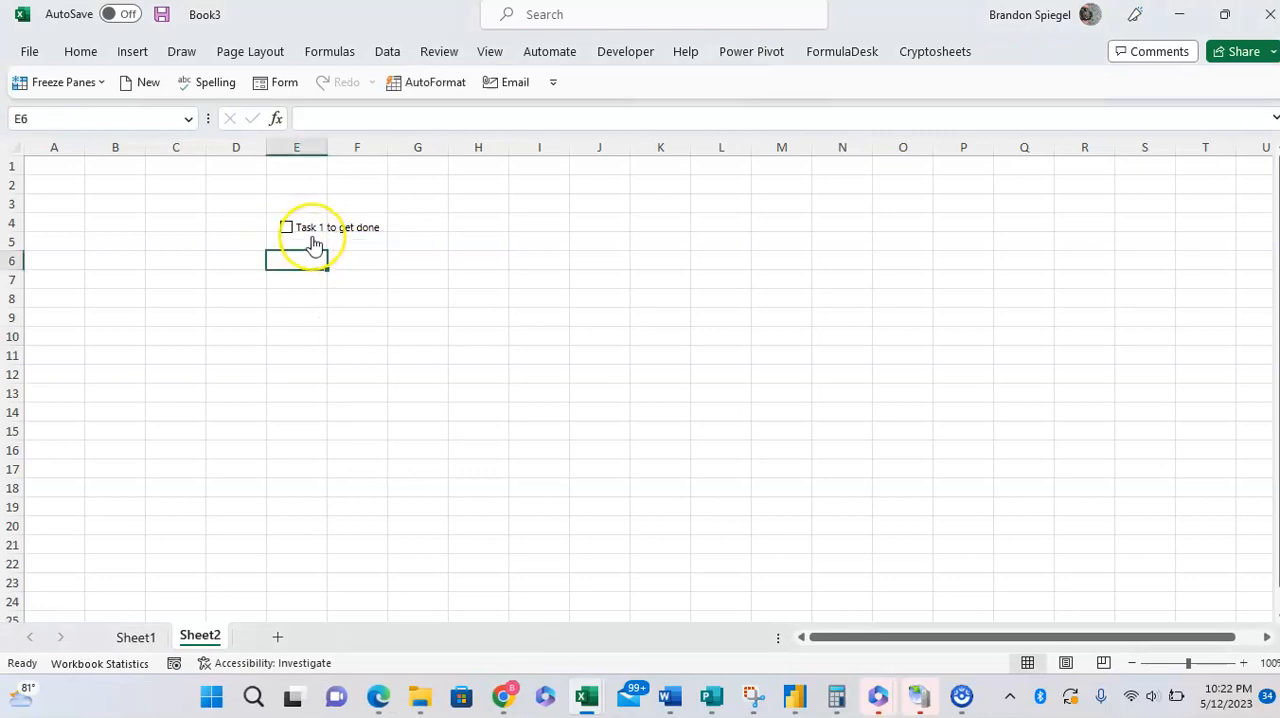
Step: Copy the "Task 1 to get done" check box and paste four copies below it, starting at E6, E8, E10 and E12
{"action": "right_click", "coordinate": [314, 244]}
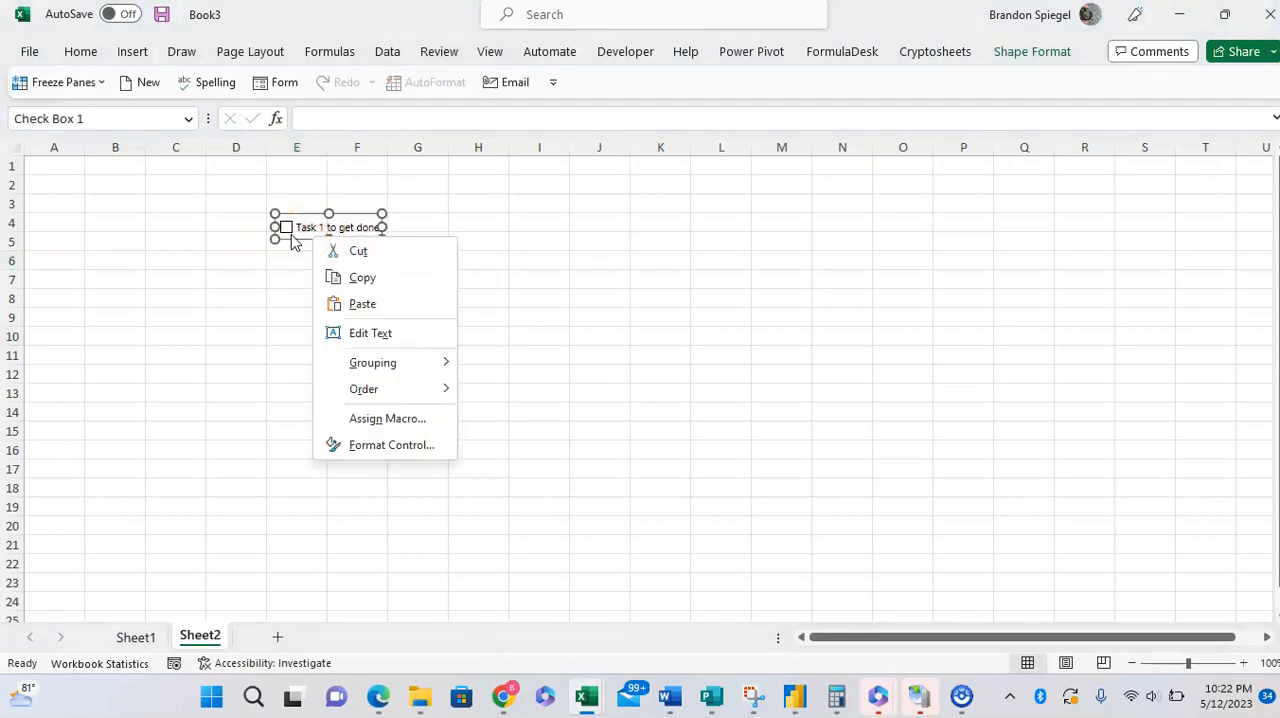
{"action": "left_click", "coordinate": [295, 244]}
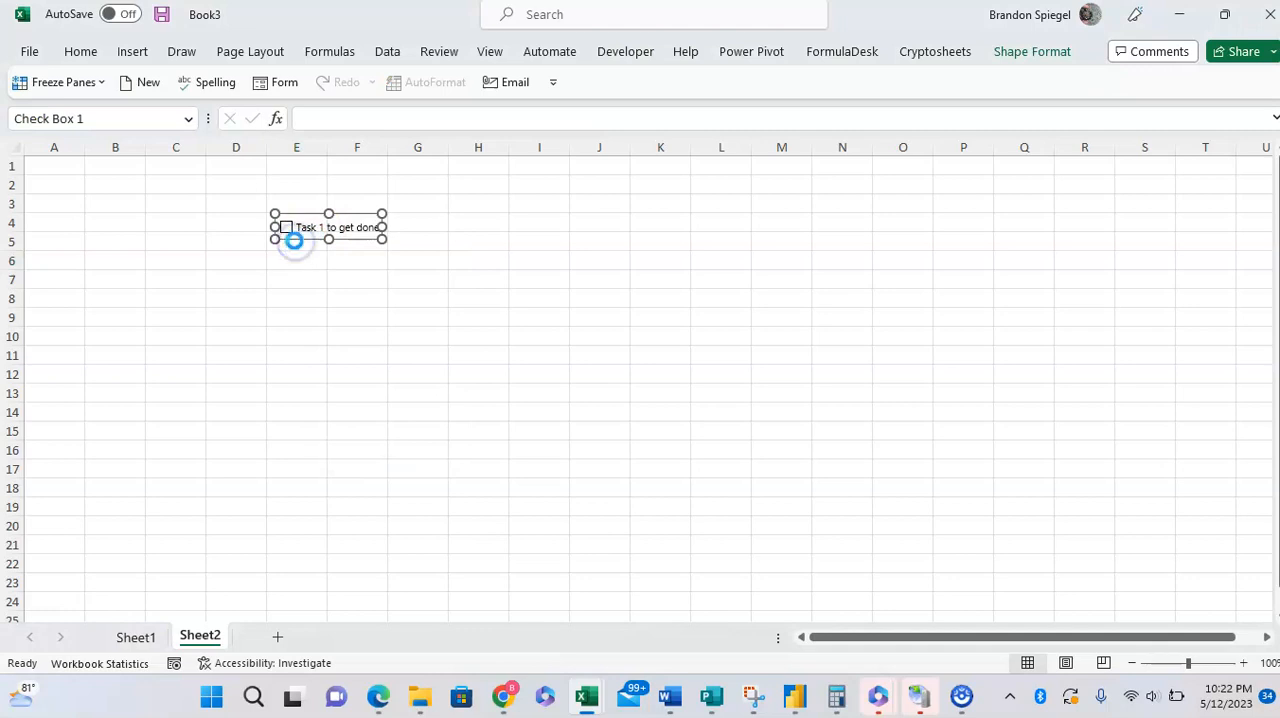
{"action": "left_click", "coordinate": [287, 264]}
{"action": "key", "text": "ctrl+v"}
{"action": "left_click", "coordinate": [286, 299]}
{"action": "key", "text": "ctrl+v"}
{"action": "left_click", "coordinate": [296, 334]}
{"action": "key", "text": "ctrl+v"}
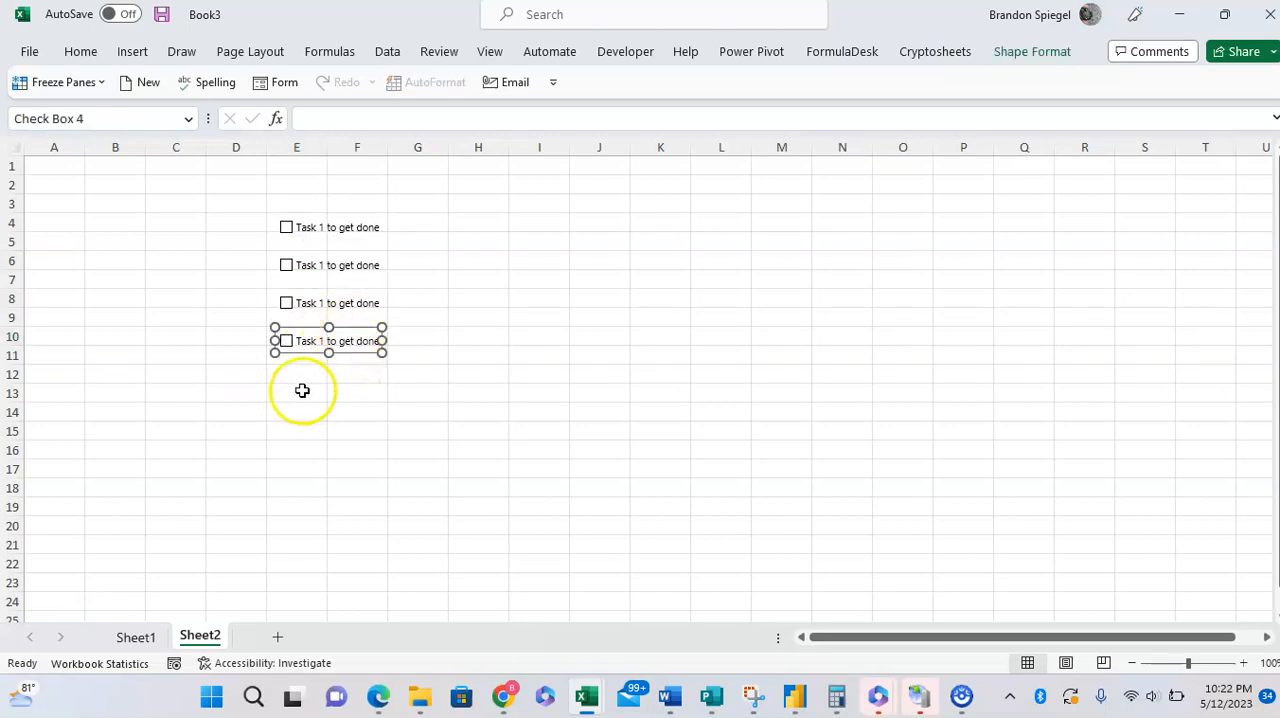
{"action": "left_click", "coordinate": [300, 379]}
{"action": "key", "text": "ctrl+v"}
Step: Give the topmost check box a blue shape outline
{"action": "right_click", "coordinate": [376, 224]}
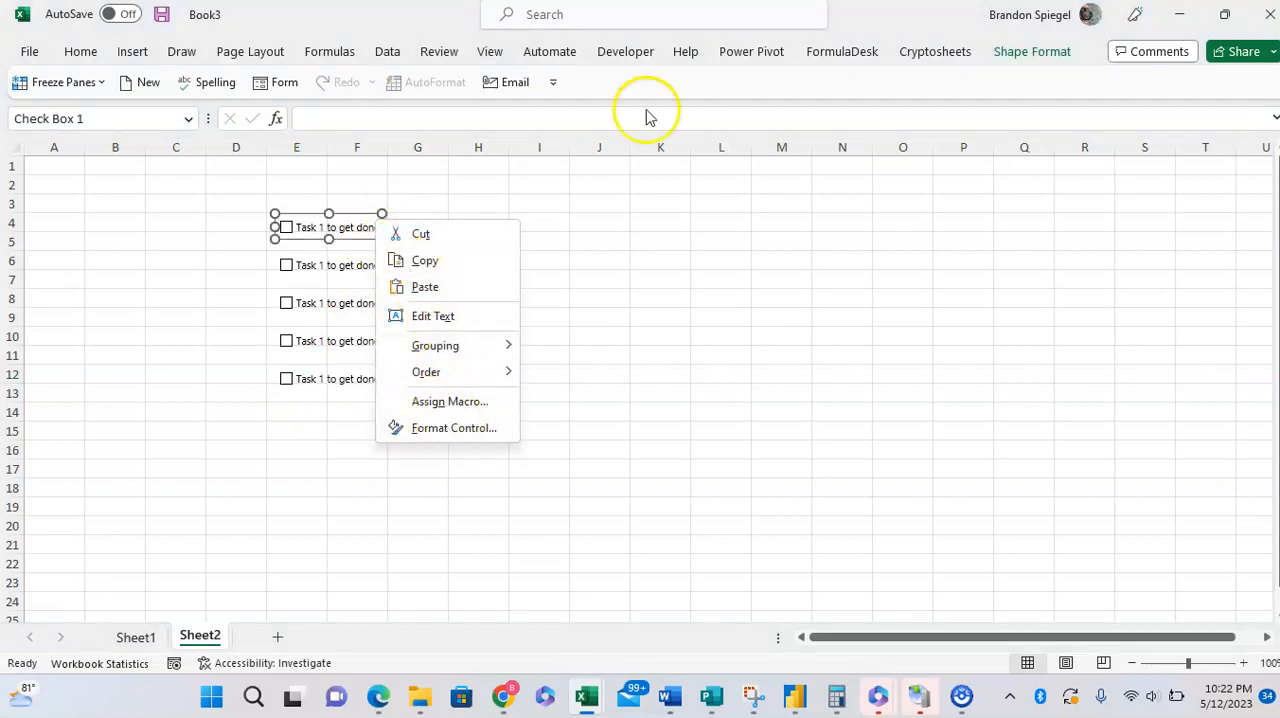
{"action": "left_click", "coordinate": [1024, 54]}
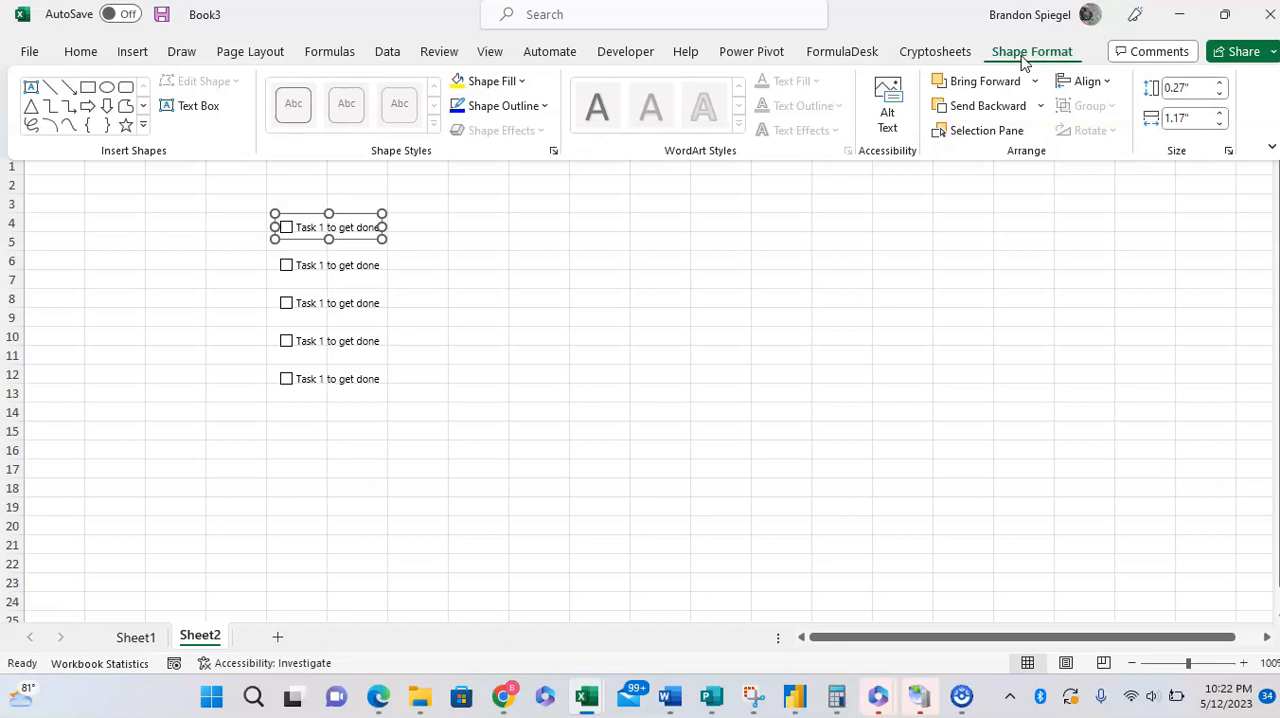
{"action": "left_click", "coordinate": [544, 105]}
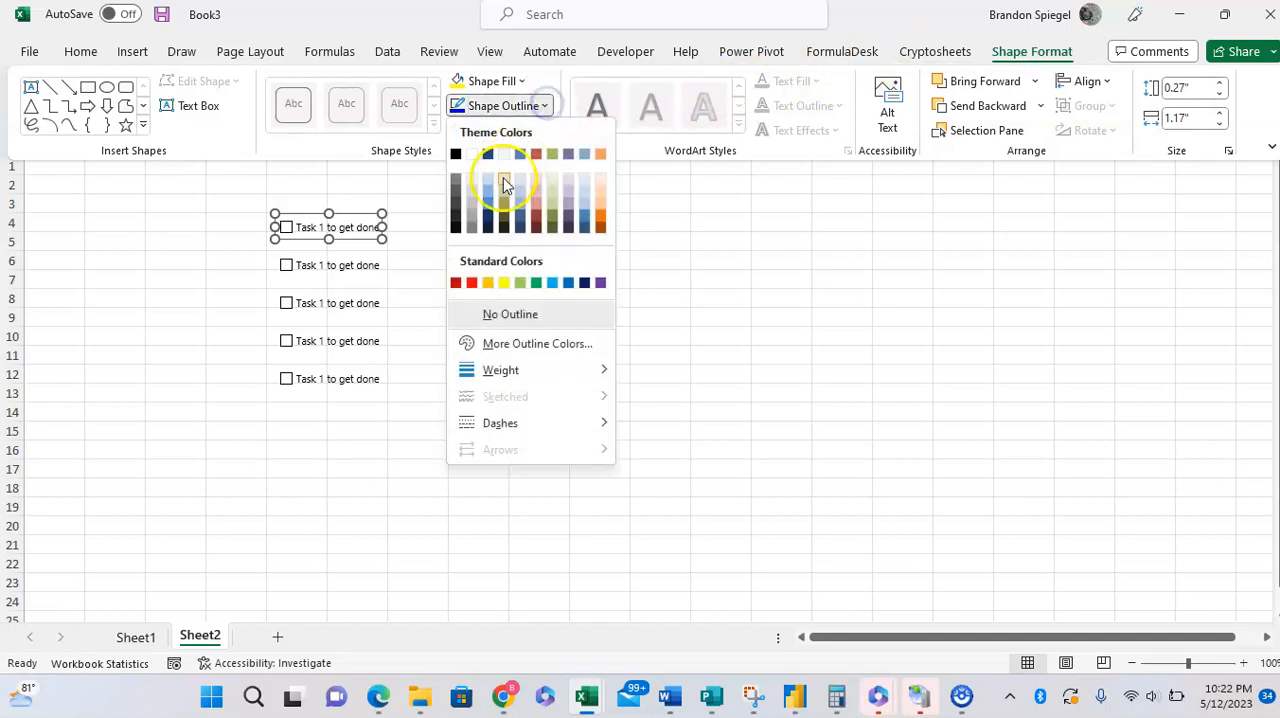
{"action": "left_click", "coordinate": [488, 205]}
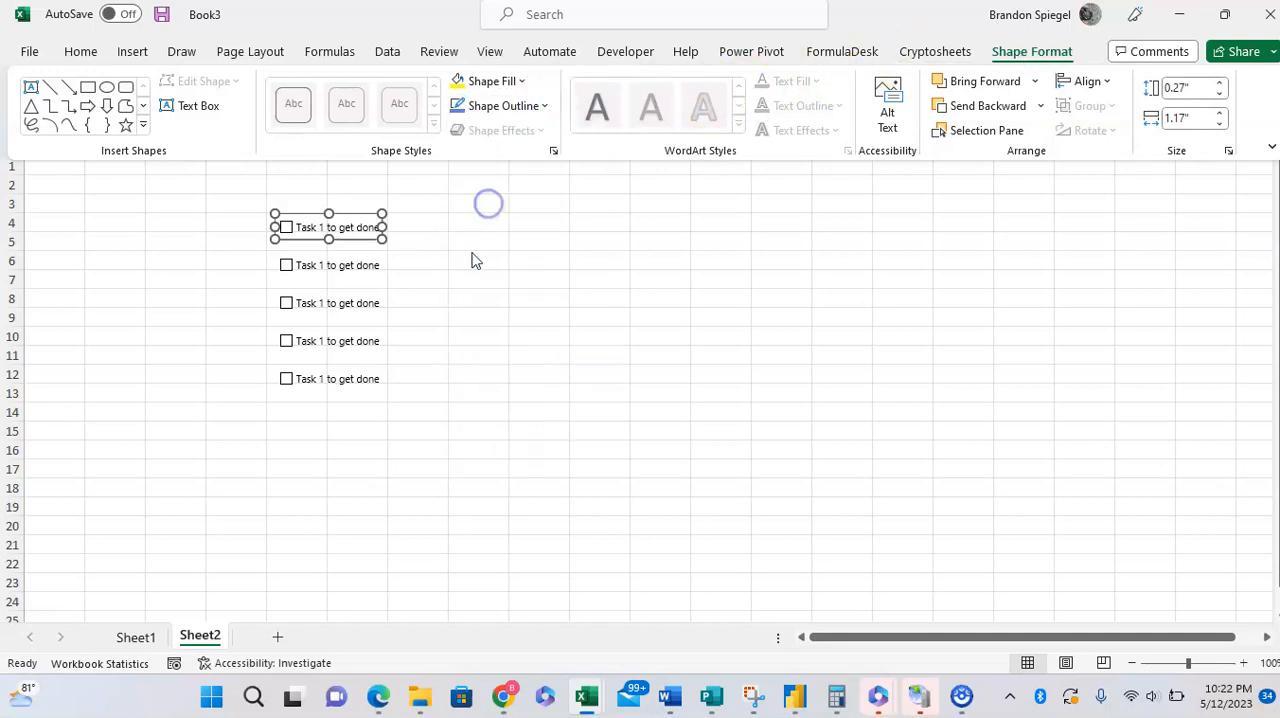
{"action": "left_click", "coordinate": [528, 240]}
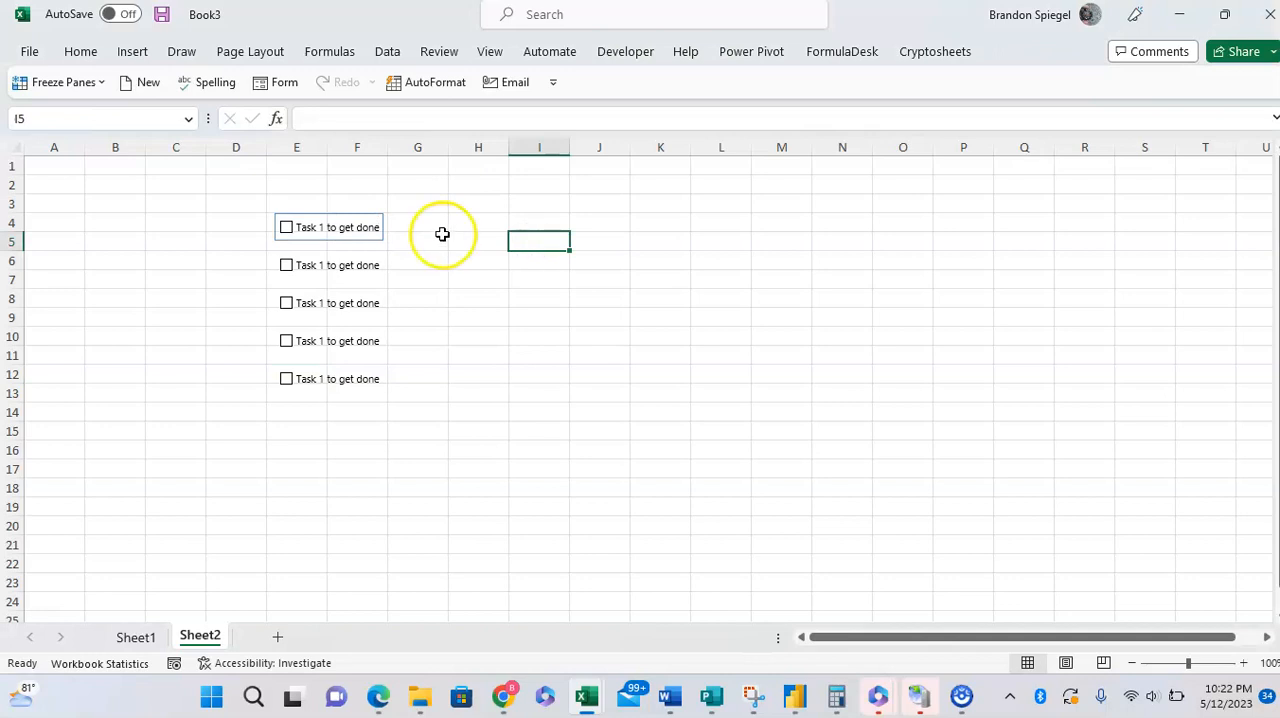
Step: Apply a light orange shape fill to the topmost check box
{"action": "right_click", "coordinate": [373, 227]}
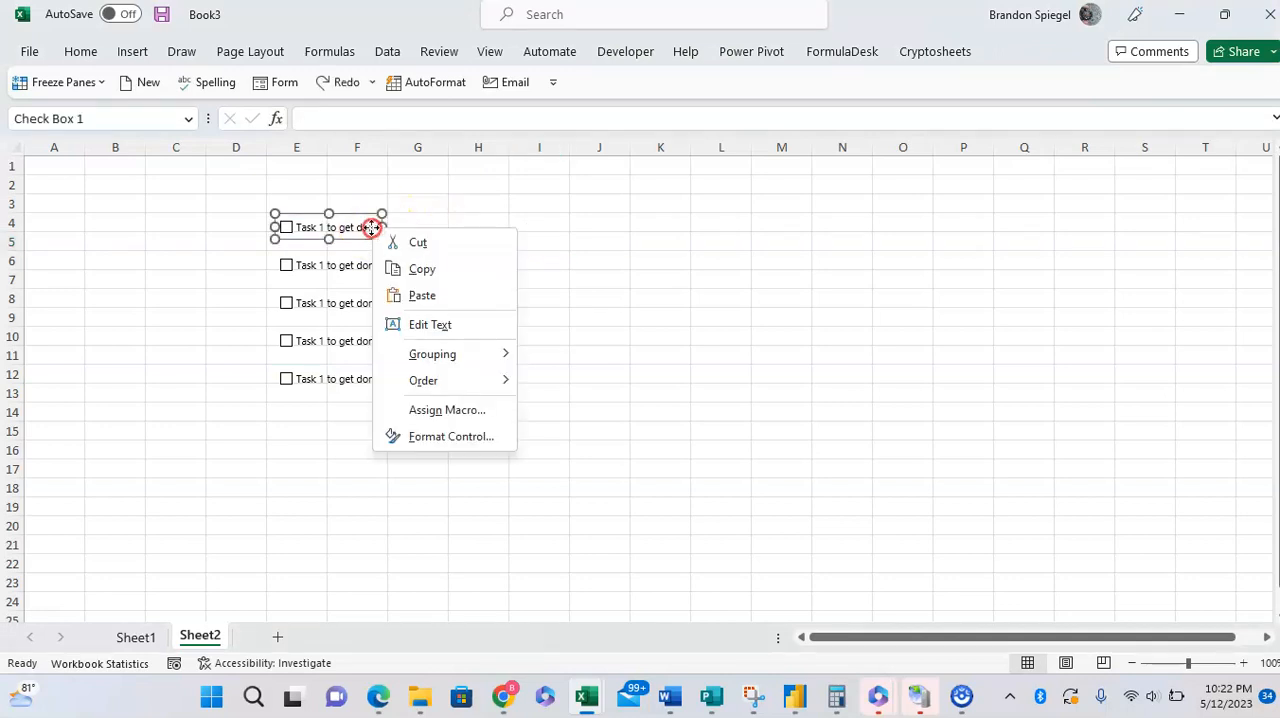
{"action": "left_click", "coordinate": [1022, 56]}
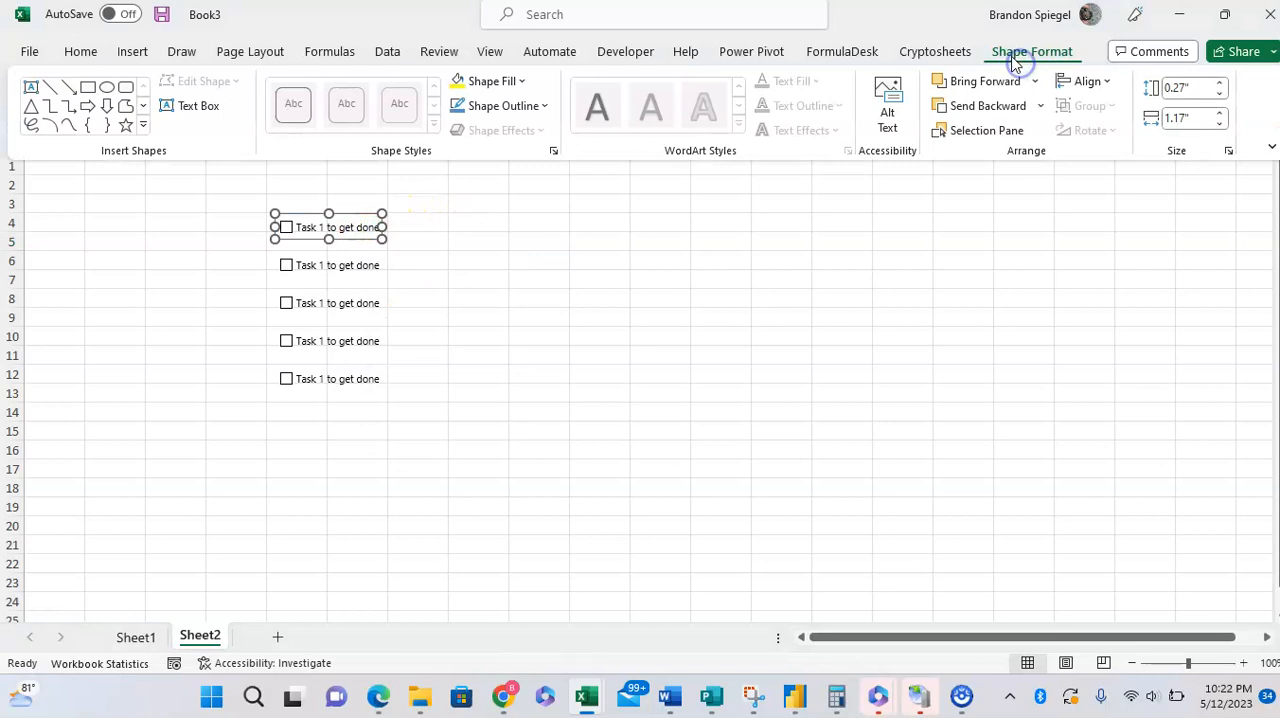
{"action": "left_click", "coordinate": [488, 85]}
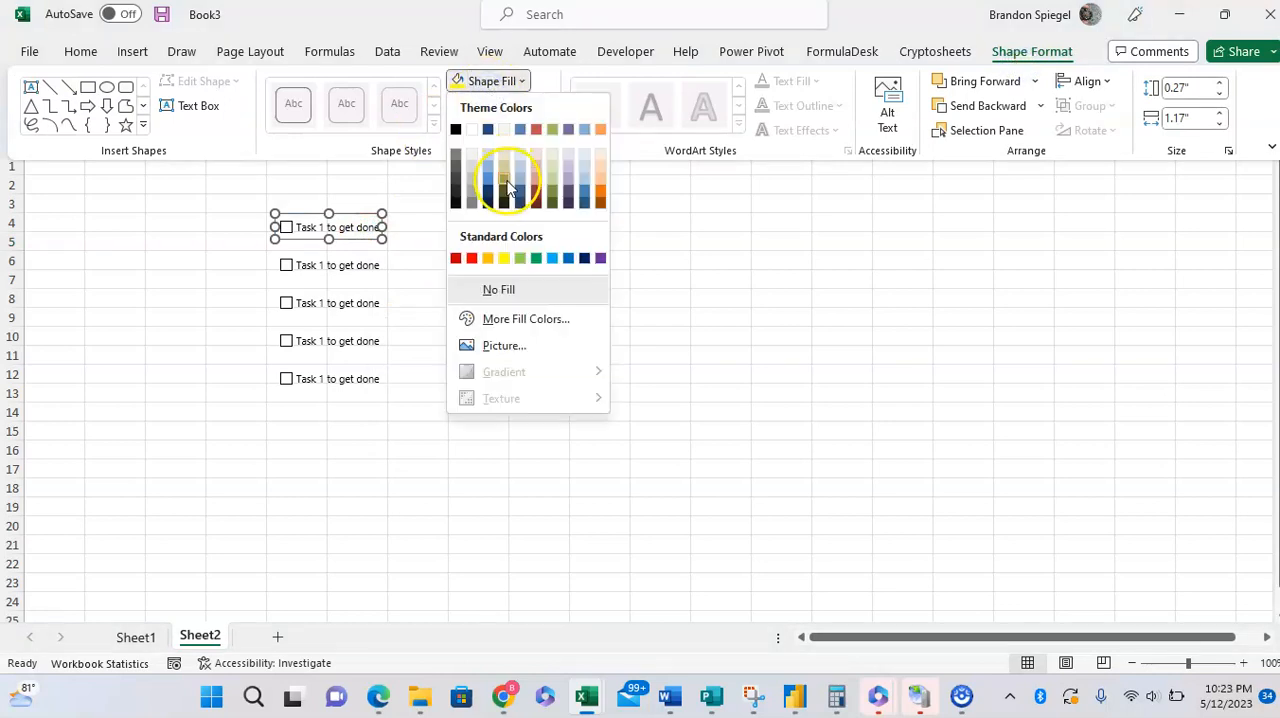
{"action": "left_click", "coordinate": [601, 182]}
{"action": "key", "text": "ctrl+F1"}
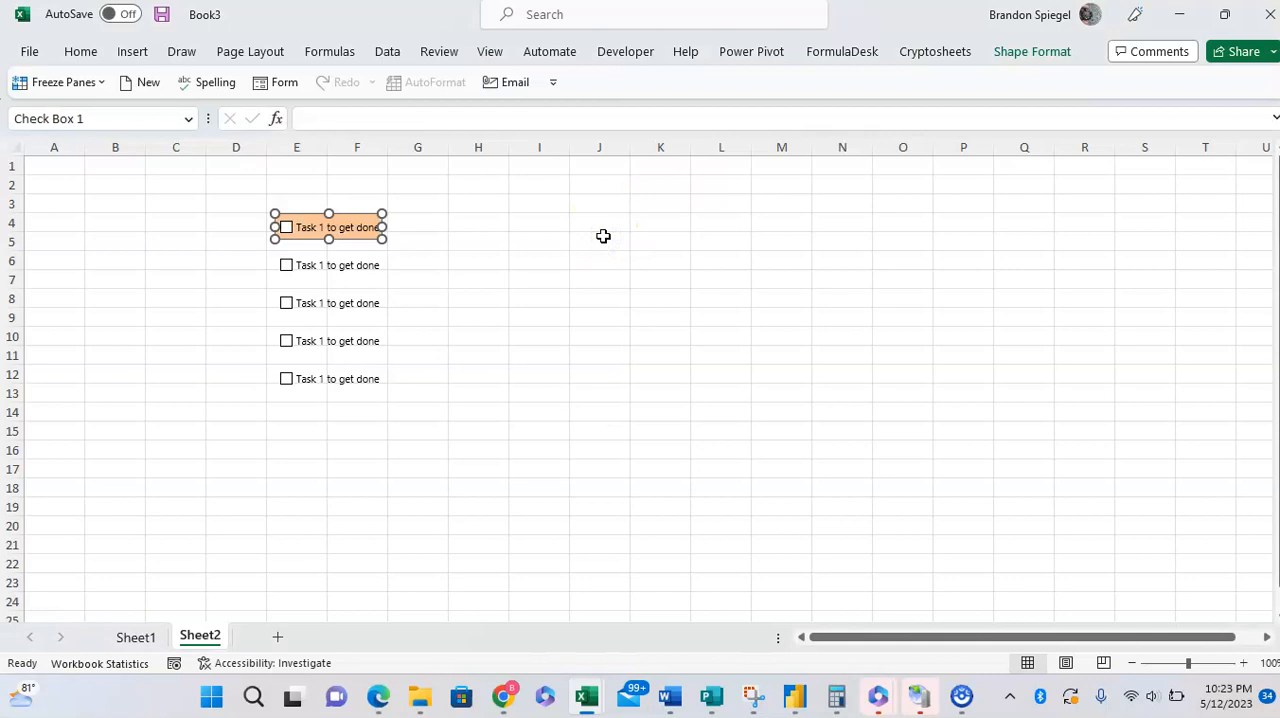
Step: Undo the light orange fill on the topmost check box and set the check box's height to 0.3 inches
{"action": "left_click", "coordinate": [563, 236]}
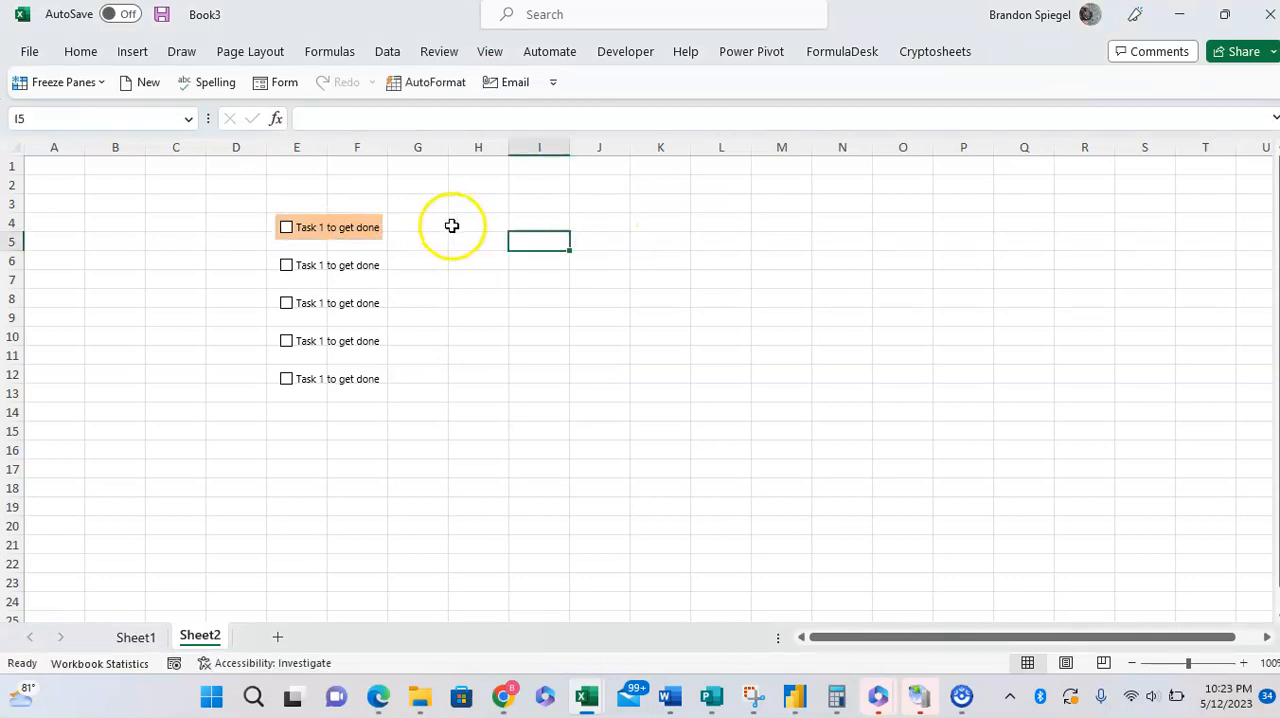
{"action": "key", "text": "ctrl+z"}
{"action": "right_click", "coordinate": [349, 242]}
{"action": "left_click", "coordinate": [1015, 52]}
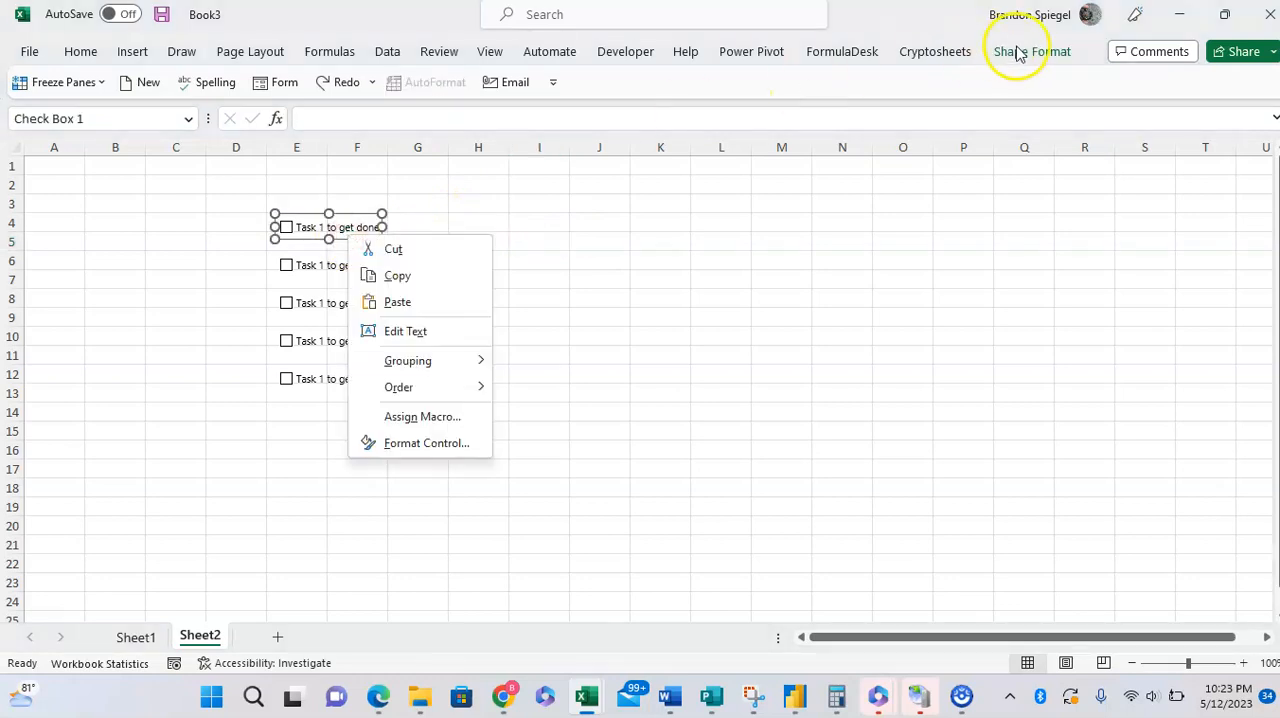
{"action": "left_click", "coordinate": [1025, 55]}
{"action": "left_click", "coordinate": [1218, 82]}
{"action": "left_click", "coordinate": [1218, 82]}
{"action": "left_click", "coordinate": [1218, 82]}
{"action": "left_click", "coordinate": [1218, 82]}
{"action": "left_click", "coordinate": [1218, 82]}
{"action": "left_click", "coordinate": [1218, 82]}
{"action": "left_click", "coordinate": [1218, 82]}
{"action": "left_click", "coordinate": [1218, 82]}
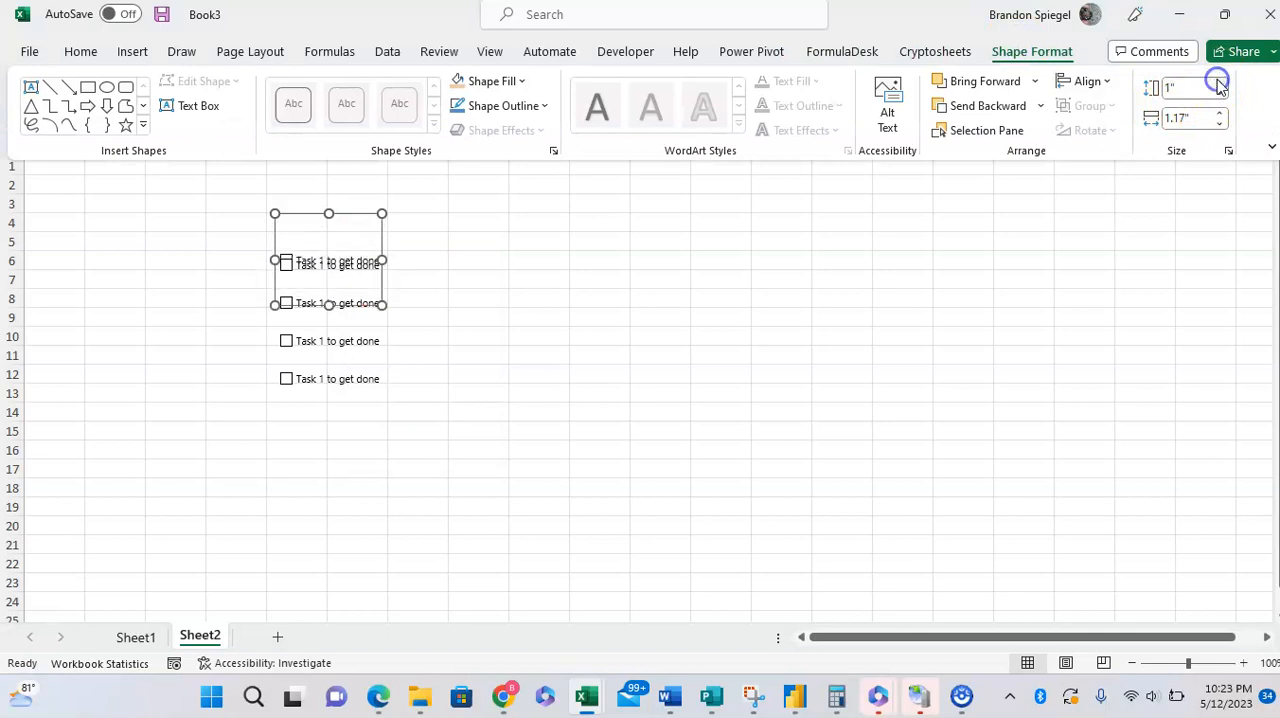
{"action": "left_click", "coordinate": [1219, 95]}
{"action": "left_click", "coordinate": [1219, 95]}
{"action": "left_click", "coordinate": [1219, 95]}
{"action": "left_click", "coordinate": [1219, 95]}
{"action": "left_click", "coordinate": [1219, 95]}
{"action": "left_click", "coordinate": [1219, 95]}
{"action": "left_click", "coordinate": [1219, 95]}
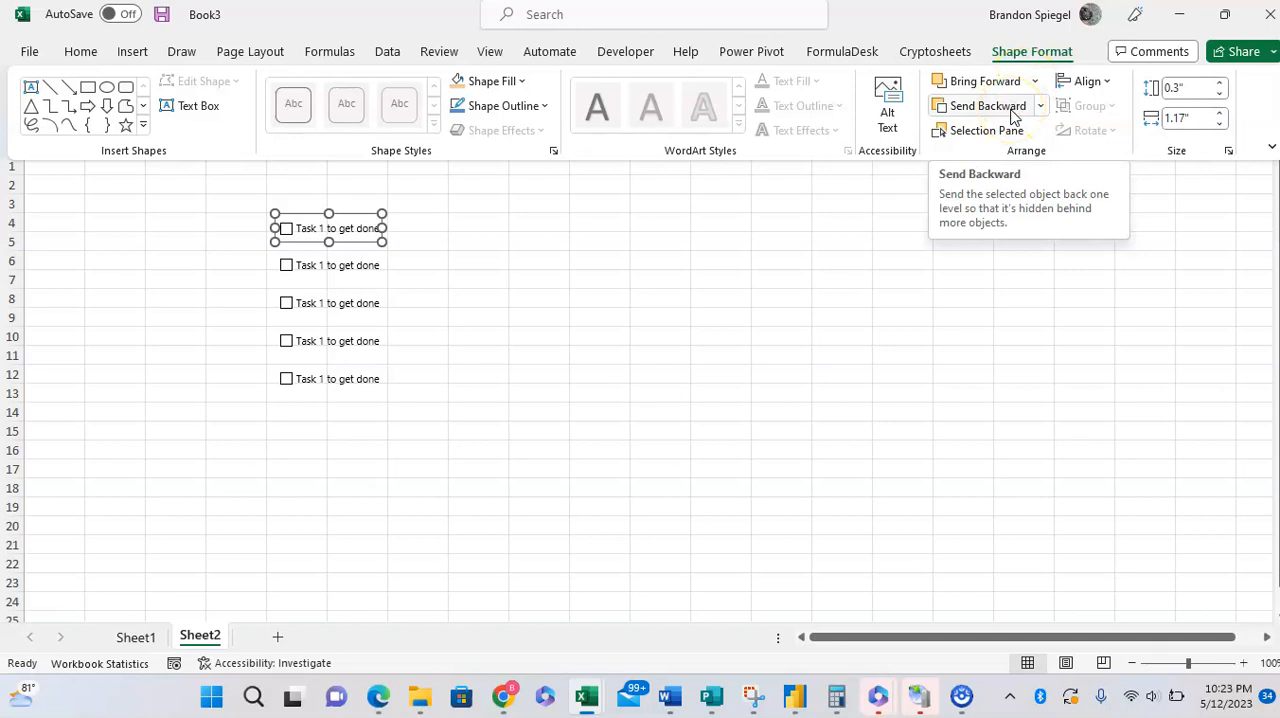
Step: Choose Snap to Grid for alignment and move the topmost check box slightly up and to the right
{"action": "left_click", "coordinate": [1088, 81]}
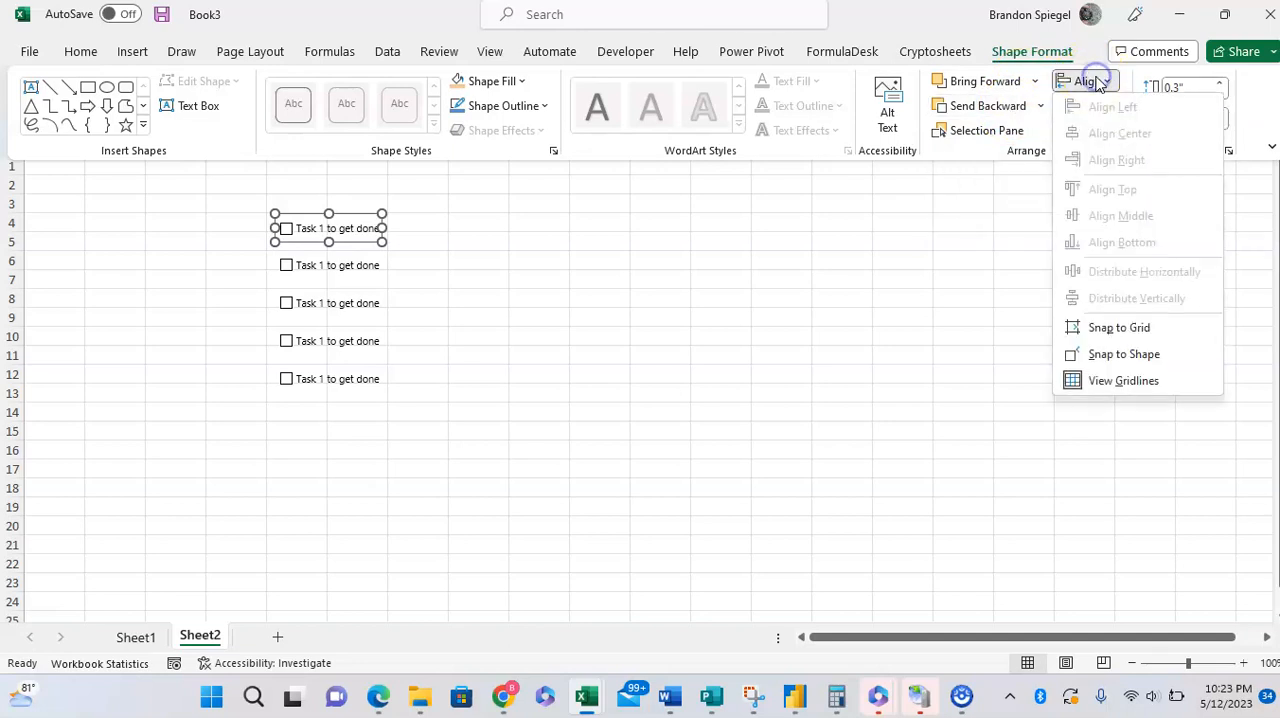
{"action": "left_click", "coordinate": [1112, 327]}
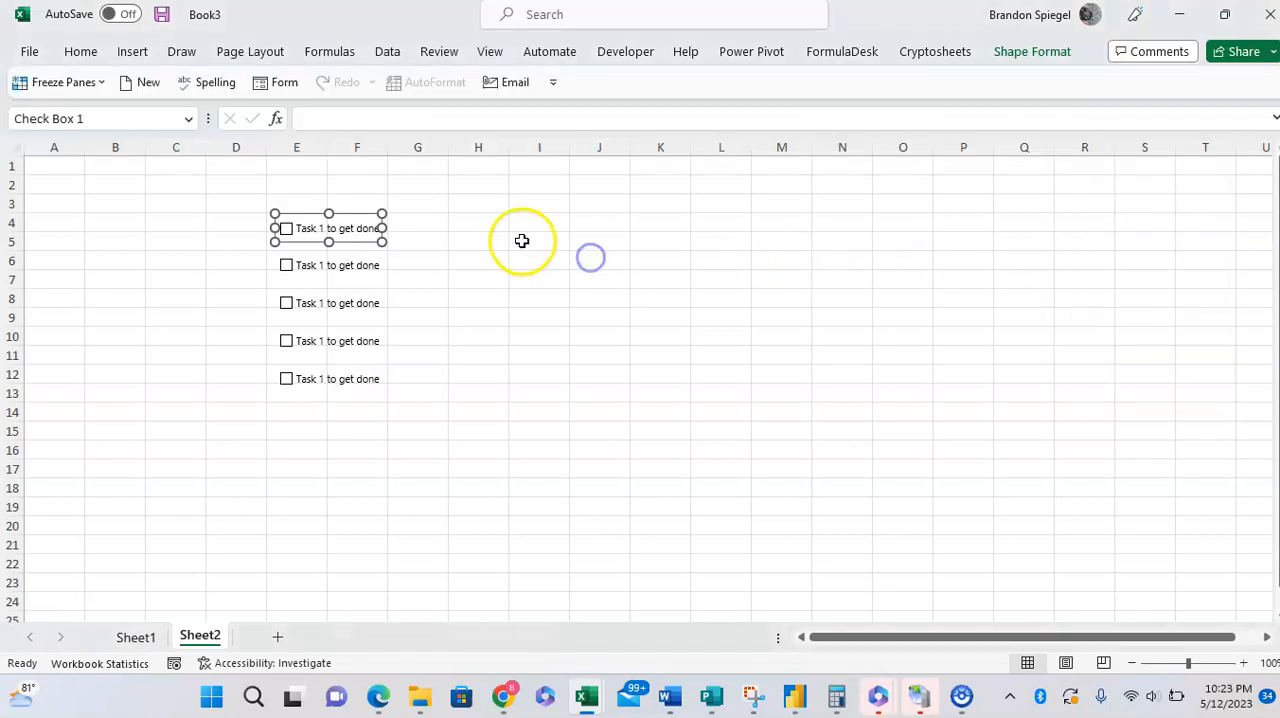
{"action": "mouse_move", "coordinate": [371, 214]}
{"action": "left_mouse_down"}
{"action": "mouse_move", "coordinate": [380, 223]}
{"action": "mouse_move", "coordinate": [366, 212]}
{"action": "left_mouse_up"}
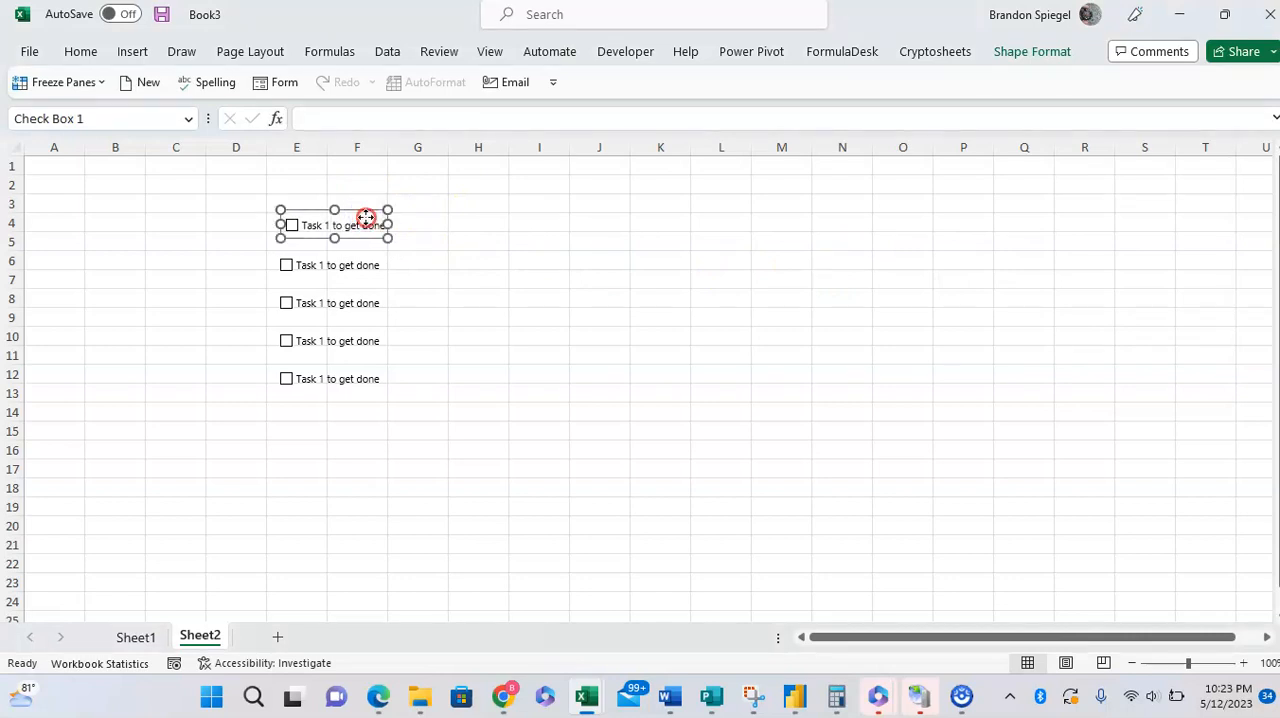
Step: Try setting the topmost check box's control value to Mixed
{"action": "right_click", "coordinate": [367, 220]}
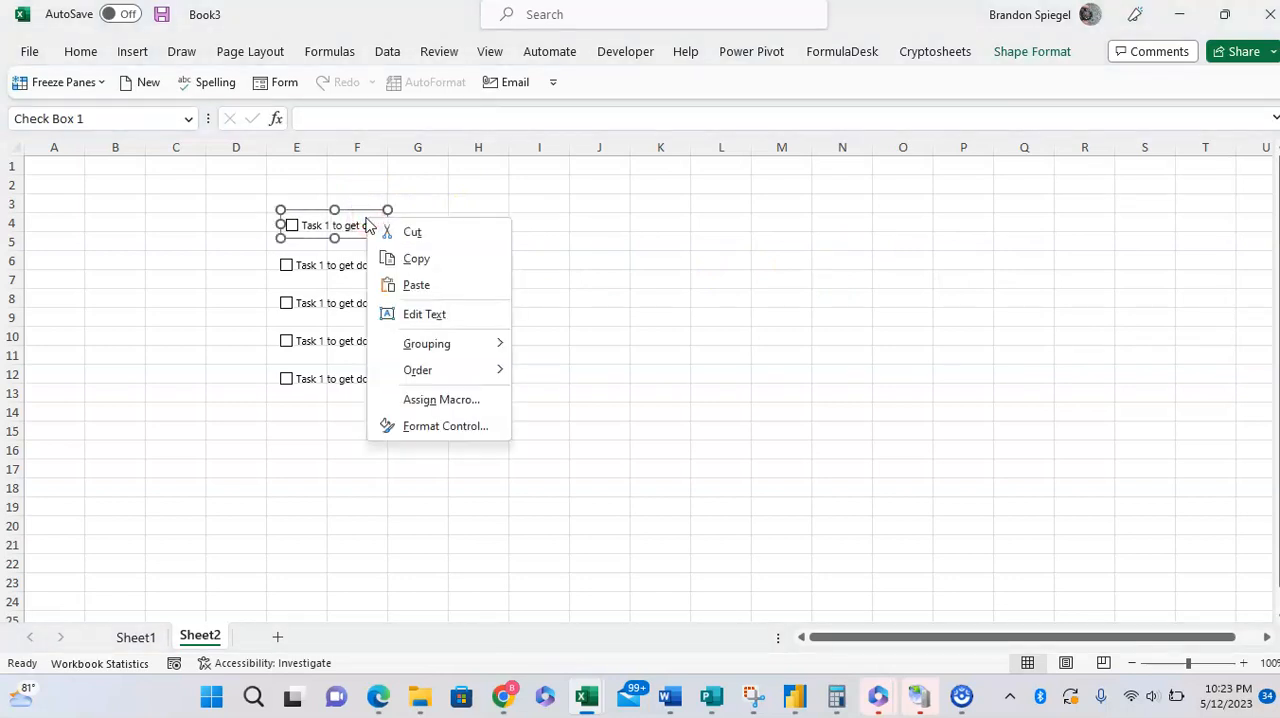
{"action": "left_click", "coordinate": [445, 426]}
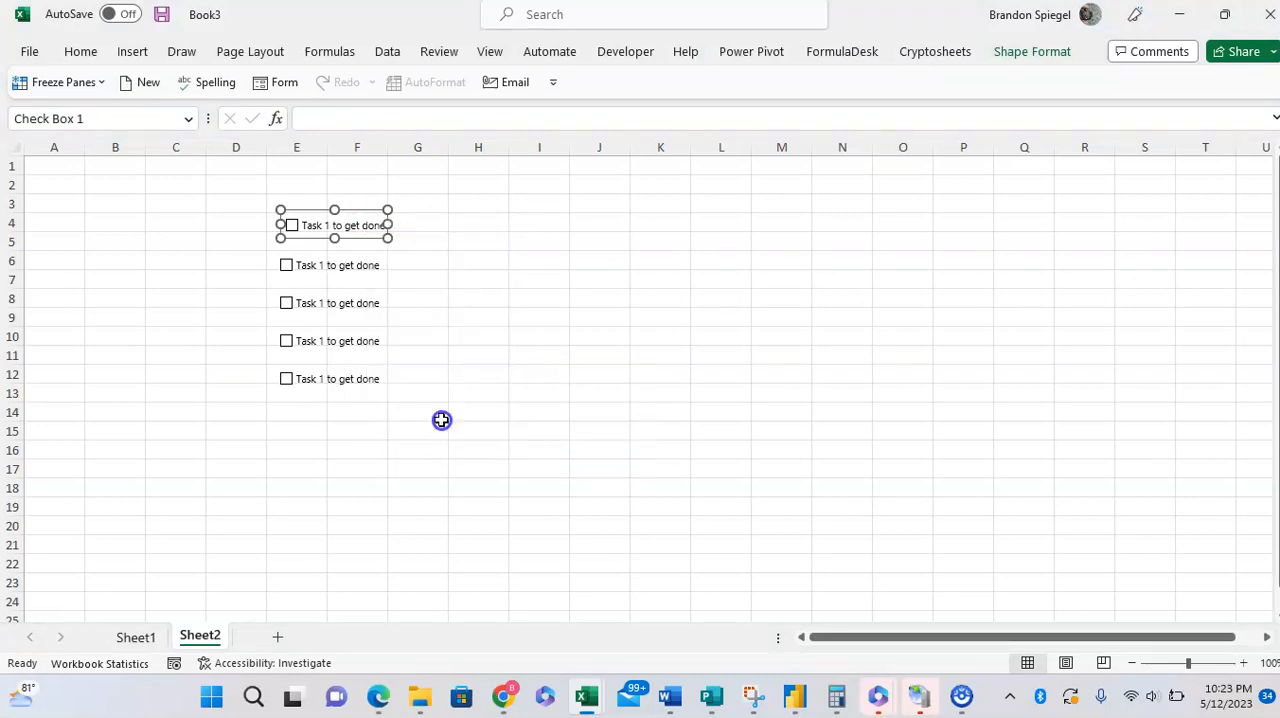
{"action": "left_click", "coordinate": [650, 364]}
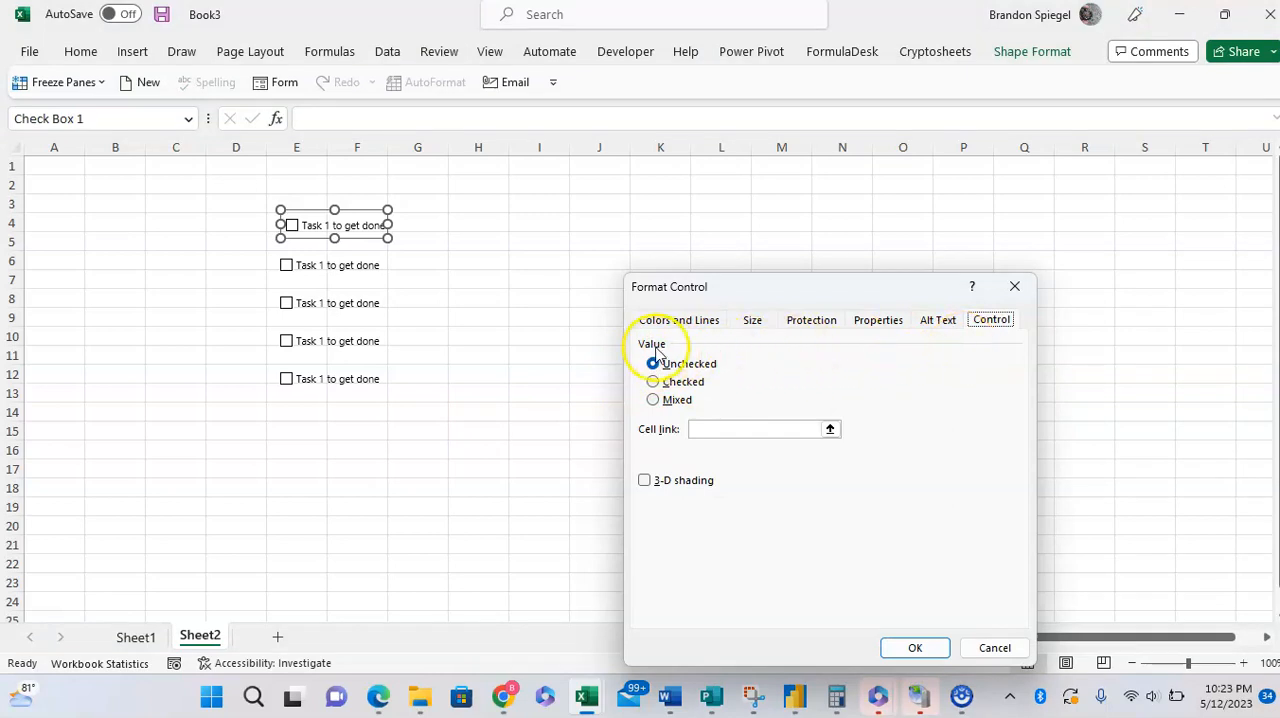
{"action": "left_click", "coordinate": [679, 385]}
{"action": "left_click", "coordinate": [677, 400]}
{"action": "left_click", "coordinate": [912, 645]}
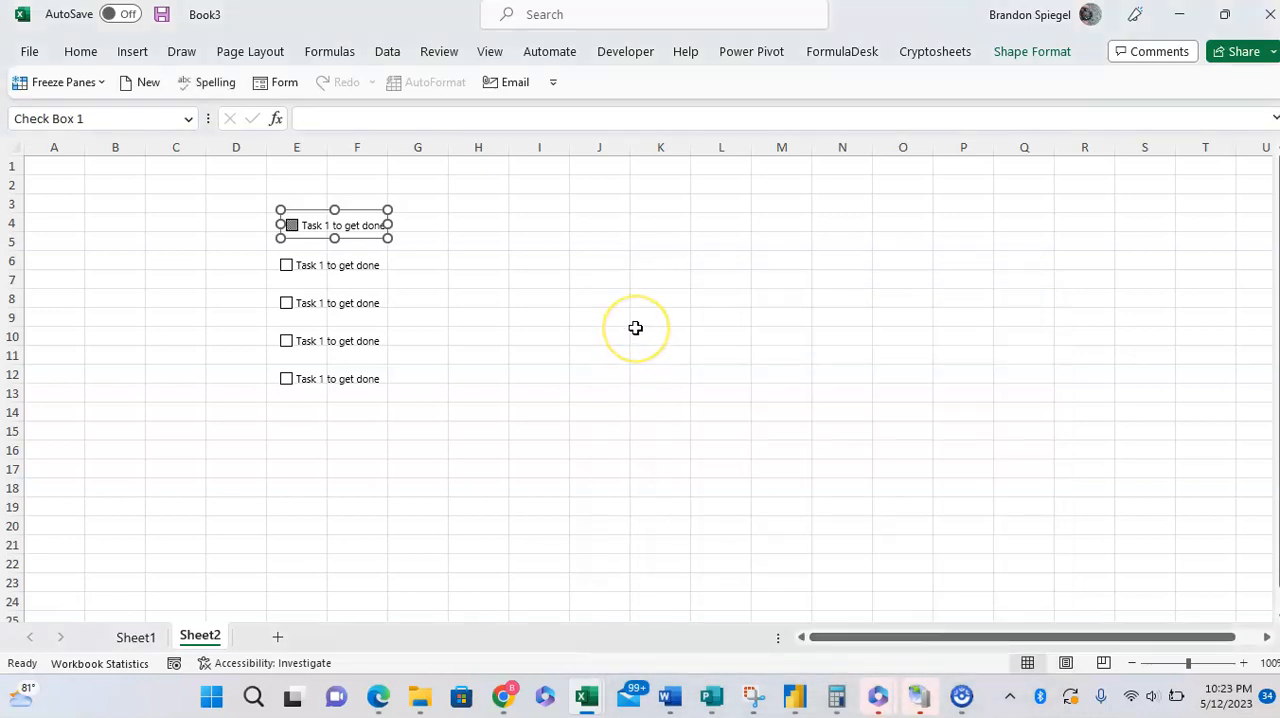
Step: Link the topmost check box to cell I3 in its control settings
{"action": "right_click", "coordinate": [364, 210]}
{"action": "left_click", "coordinate": [448, 416]}
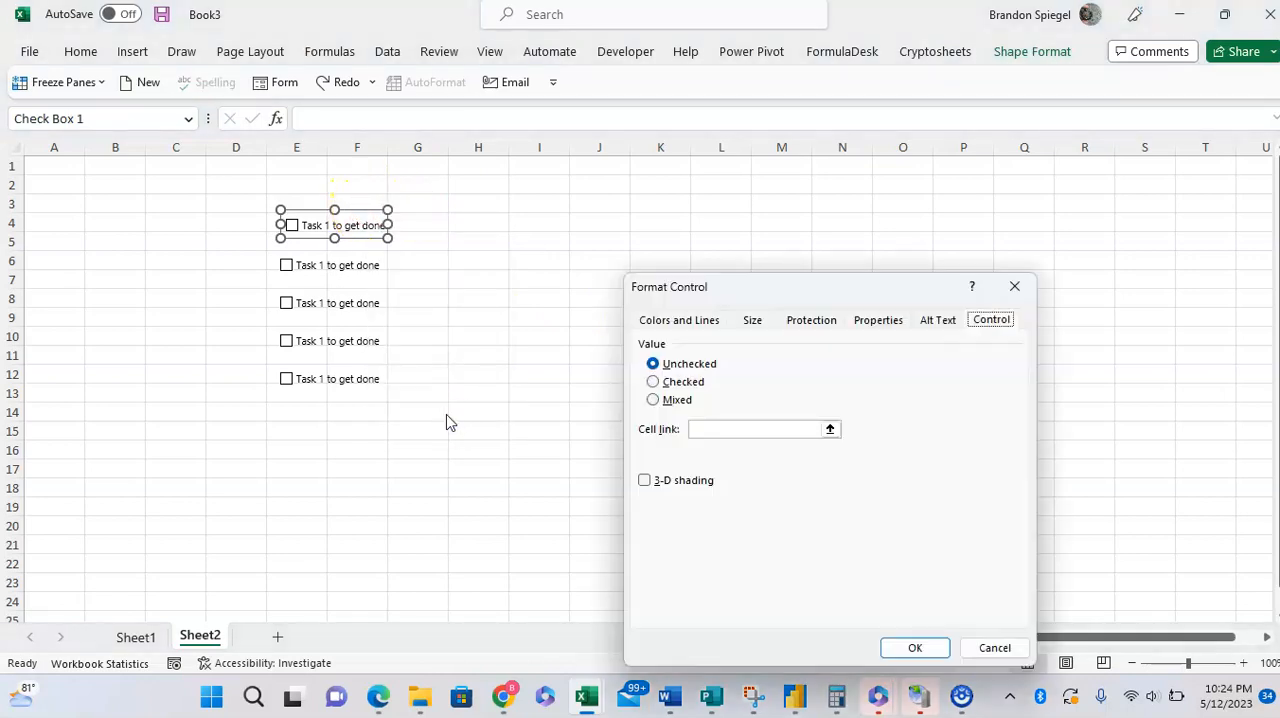
{"action": "left_click", "coordinate": [723, 430]}
{"action": "left_click", "coordinate": [519, 204]}
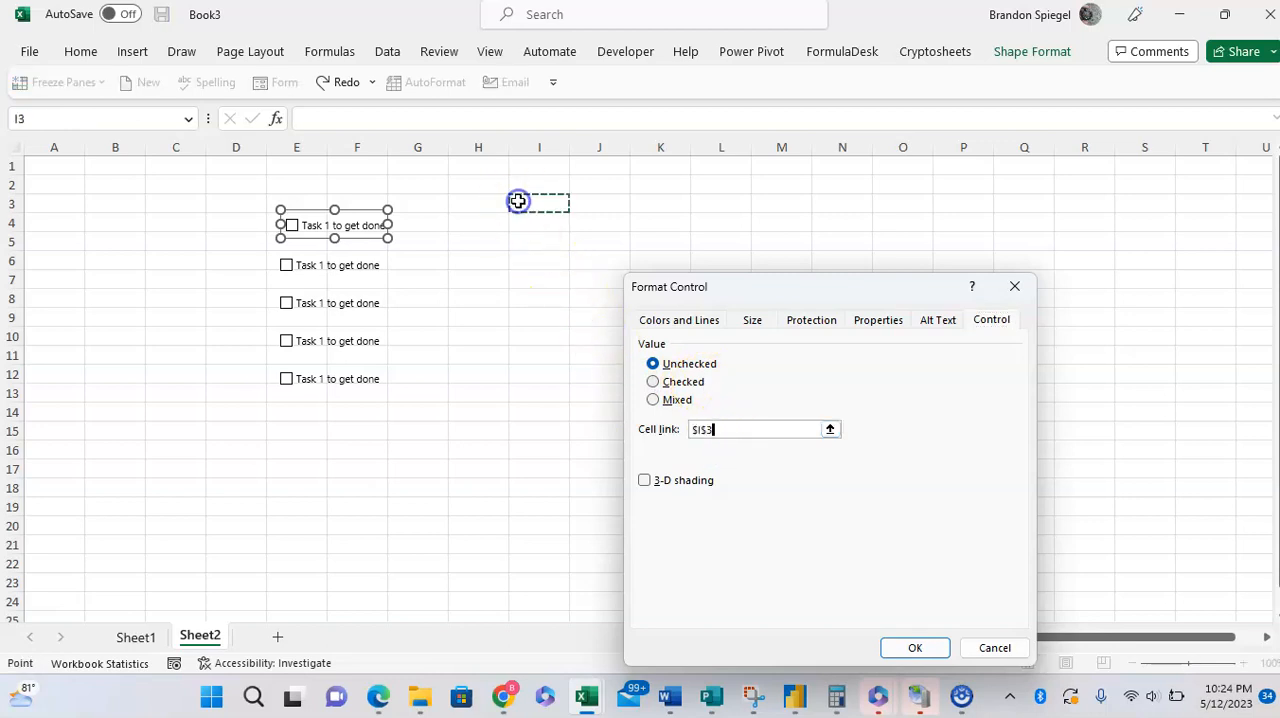
{"action": "left_click", "coordinate": [918, 650]}
{"action": "left_click", "coordinate": [560, 266]}
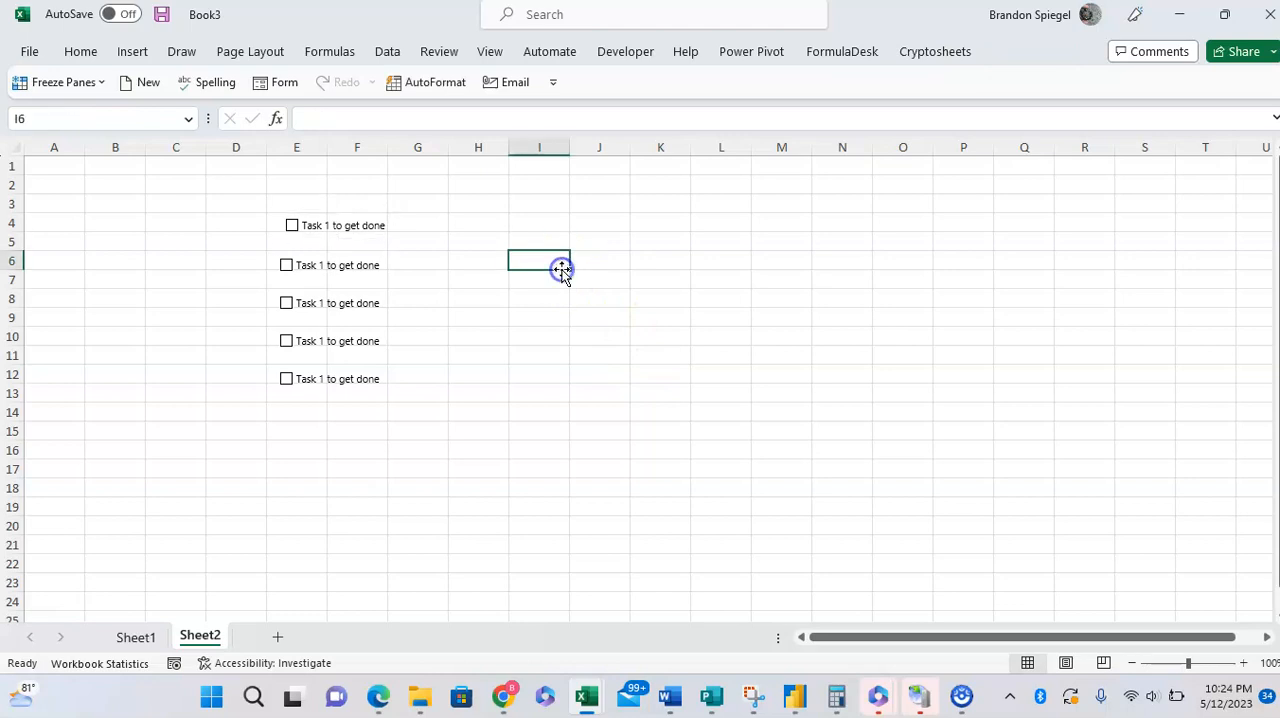
Step: Toggle the topmost check box repeatedly to test its link to cell I3
{"action": "left_click", "coordinate": [292, 222]}
{"action": "left_click", "coordinate": [292, 227]}
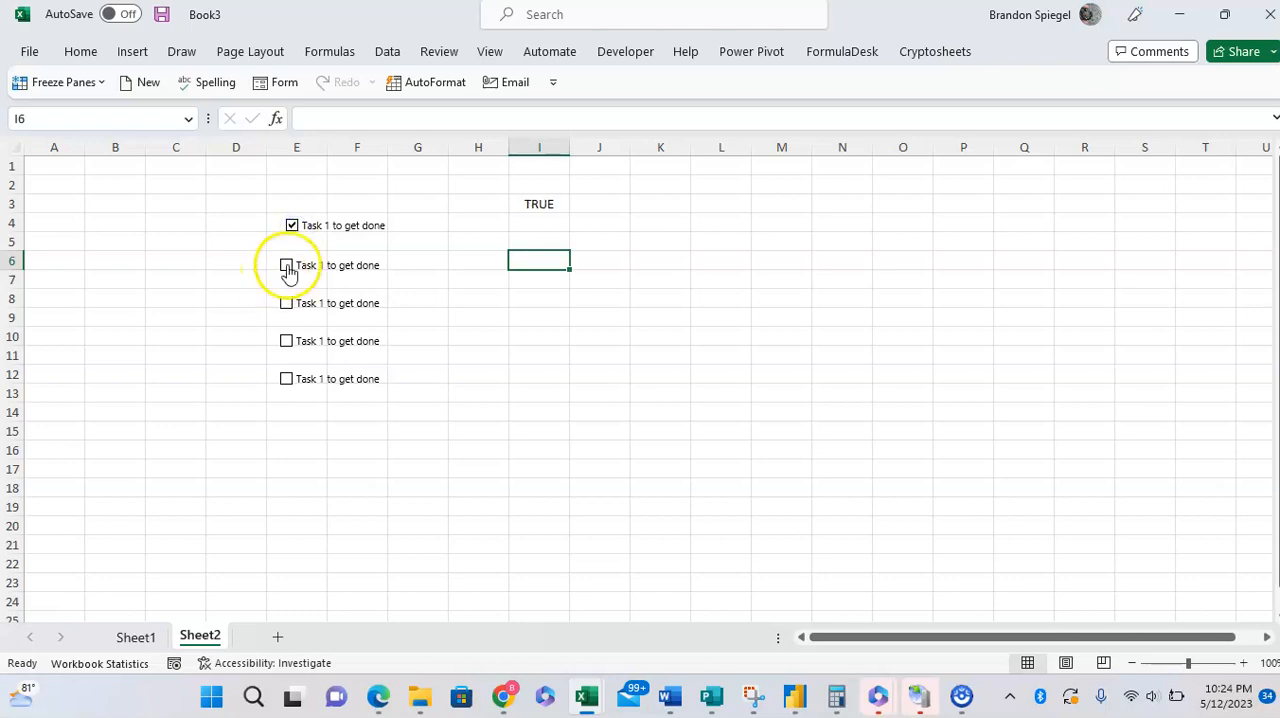
{"action": "left_click", "coordinate": [292, 230]}
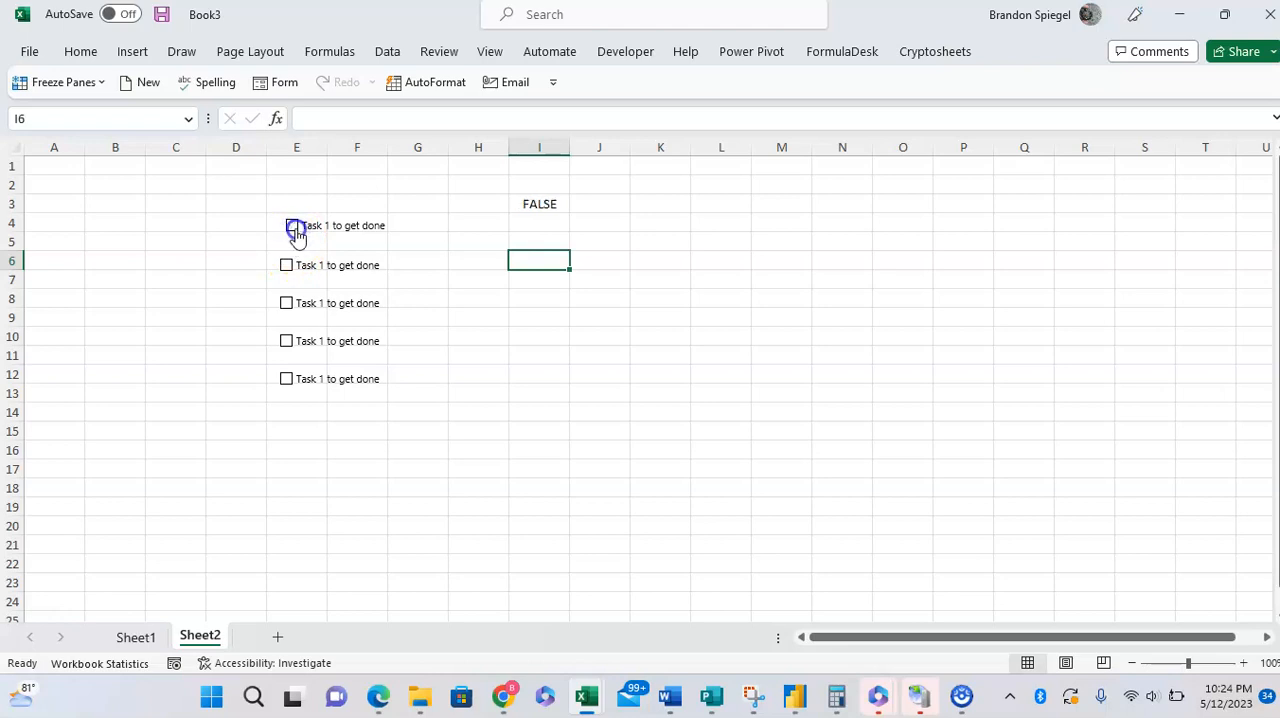
{"action": "left_click", "coordinate": [293, 229]}
Step: Try starting an IF formula in I6 that tests whether I3=TRUE
{"action": "left_click", "coordinate": [502, 233]}
{"action": "key", "text": "Down"}
{"action": "key", "text": "Down"}
{"action": "key", "text": "Right"}
{"action": "key", "text": "Up"}
{"action": "type", "text": "=if("}
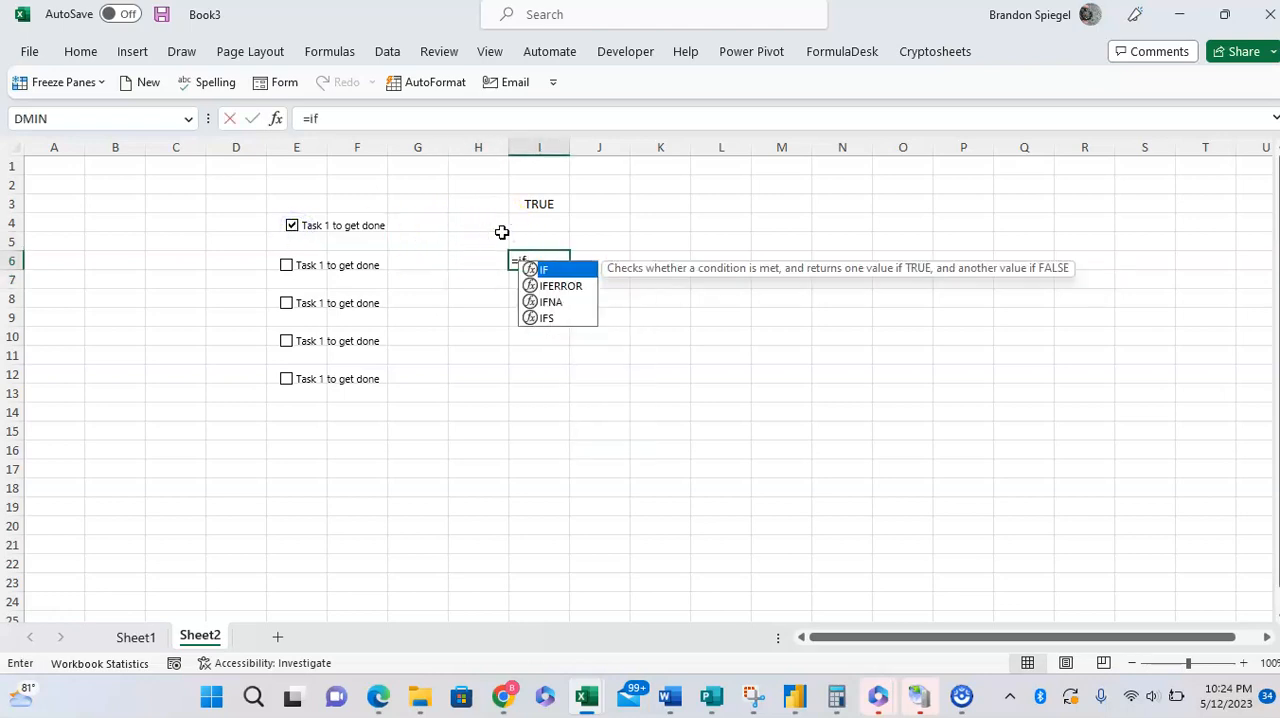
{"action": "key", "text": "Up"}
{"action": "key", "text": "Up"}
{"action": "key", "text": "Up"}
{"action": "type", "text": "="}
{"action": "key", "text": "Caps_Lock"}
{"action": "type", "text": "TRUE"}
{"action": "key", "text": "Caps_Lock"}
{"action": "type", "text": ","}
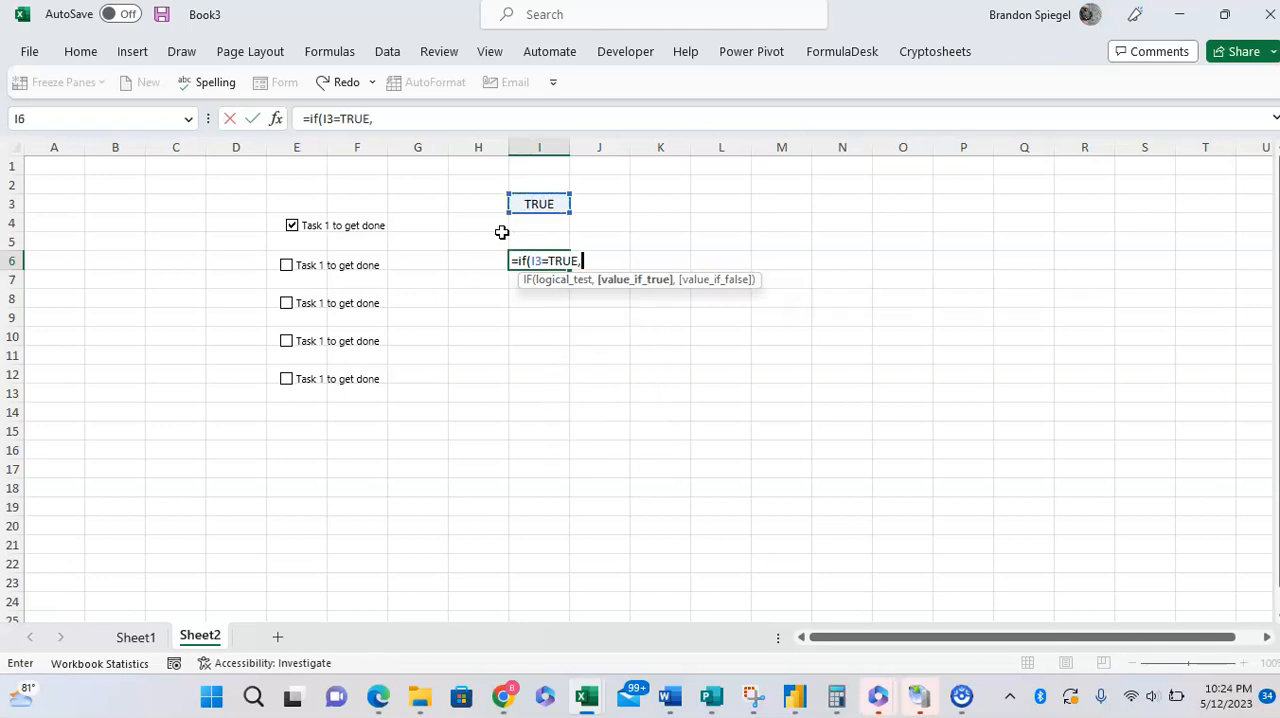
{"action": "key", "text": "Escape"}
Step: Clear the topmost check box and enable 3-D shading in its control settings
{"action": "left_click", "coordinate": [292, 226]}
{"action": "right_click", "coordinate": [292, 226]}
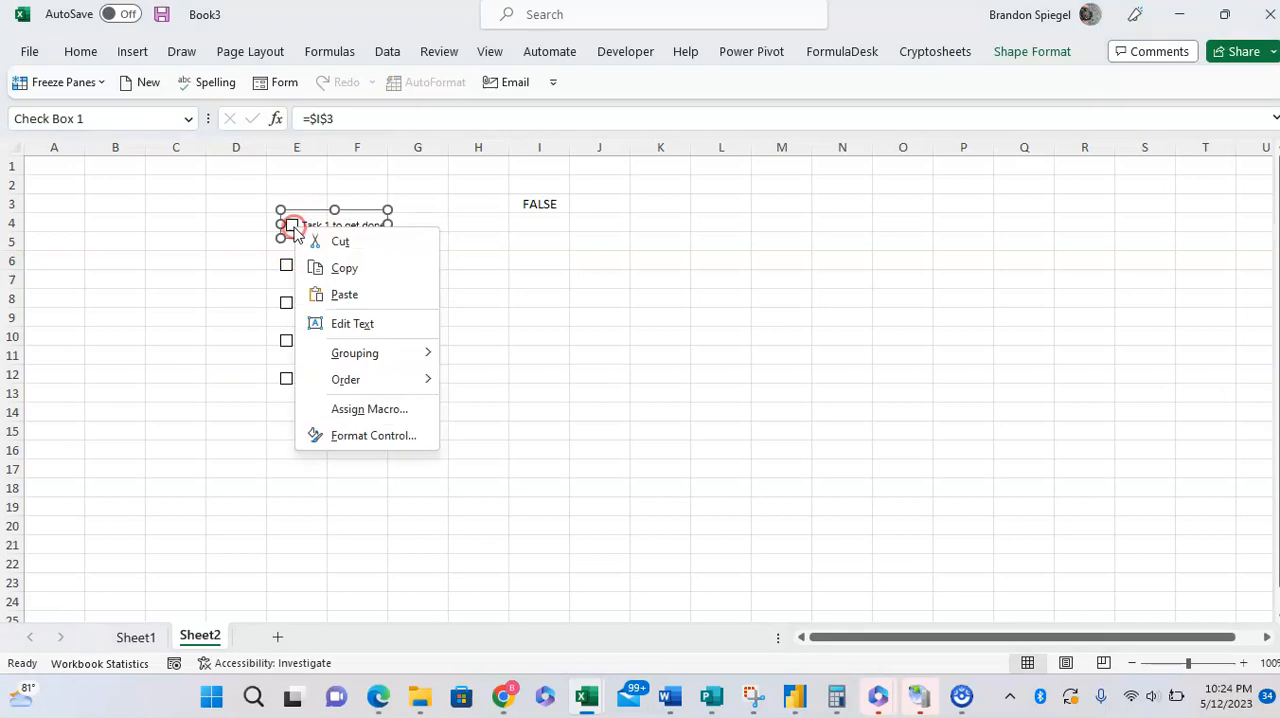
{"action": "left_click", "coordinate": [400, 435]}
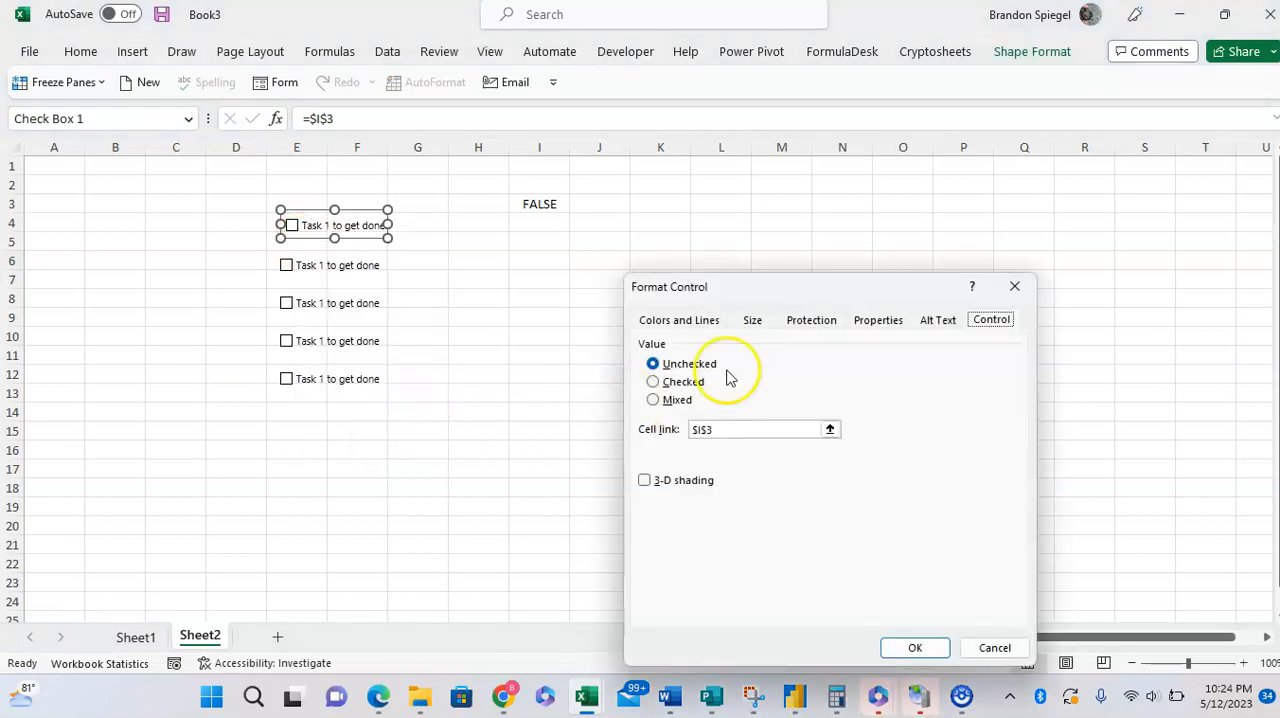
{"action": "left_click", "coordinate": [694, 480]}
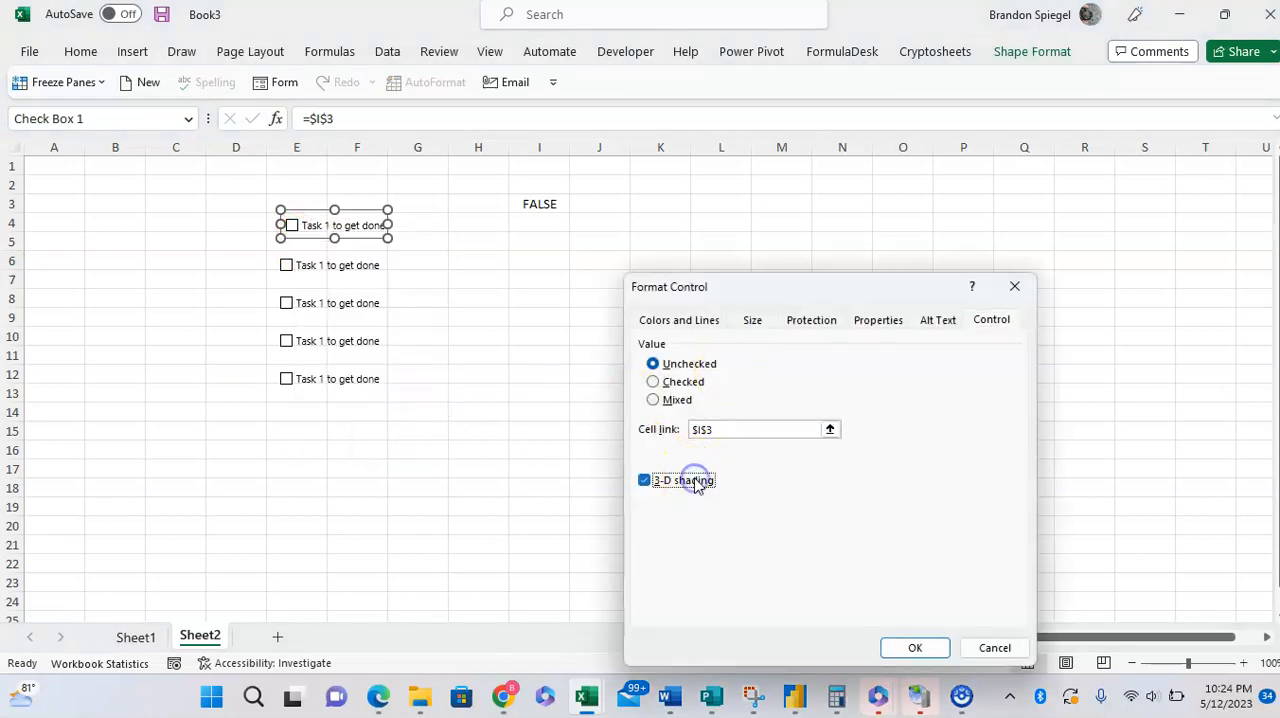
Step: Review the check box's alternative text, object positioning, protection and size settings
{"action": "left_click", "coordinate": [928, 326]}
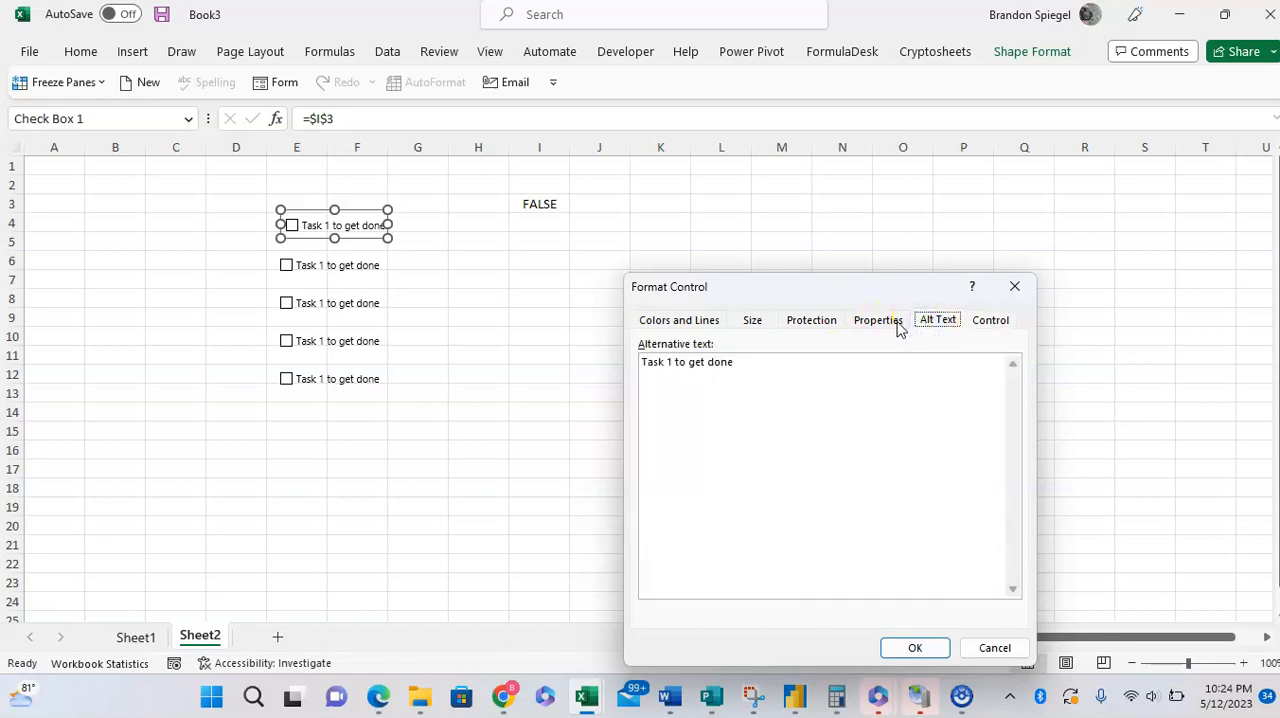
{"action": "left_click_drag", "start_coordinate": [786, 366], "coordinate": [703, 367]}
{"action": "left_click", "coordinate": [841, 355]}
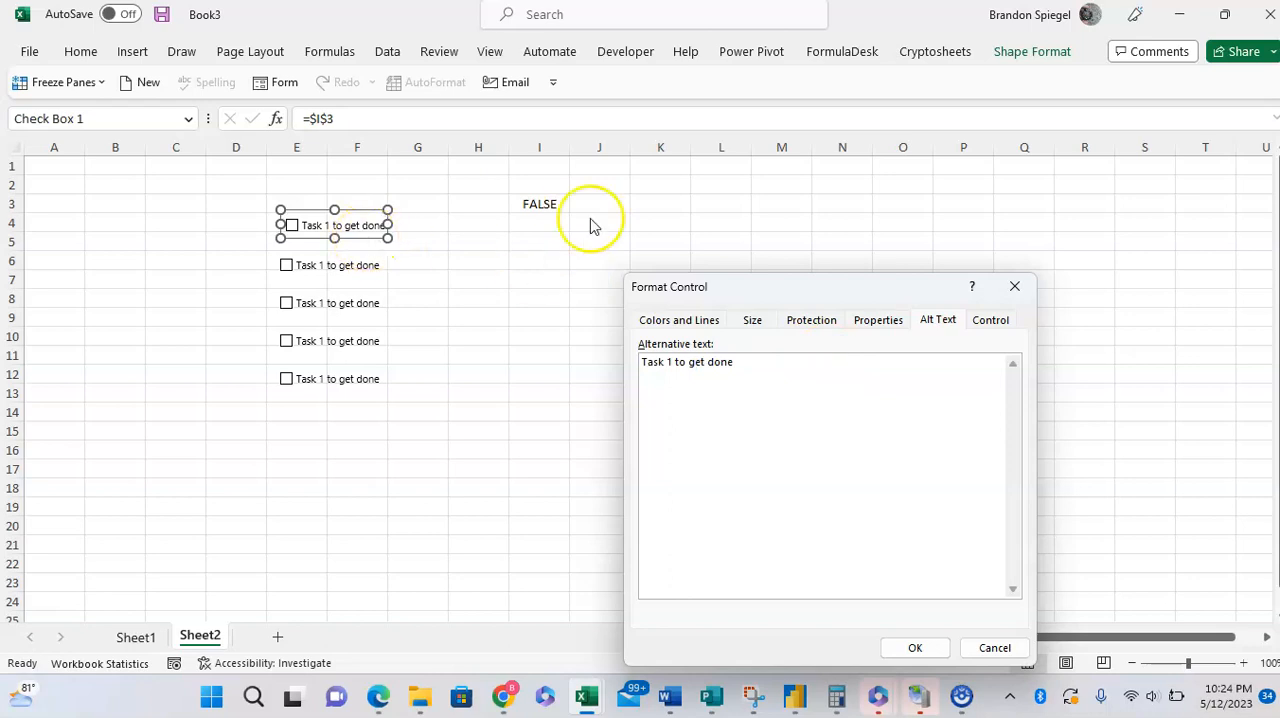
{"action": "left_click", "coordinate": [877, 323]}
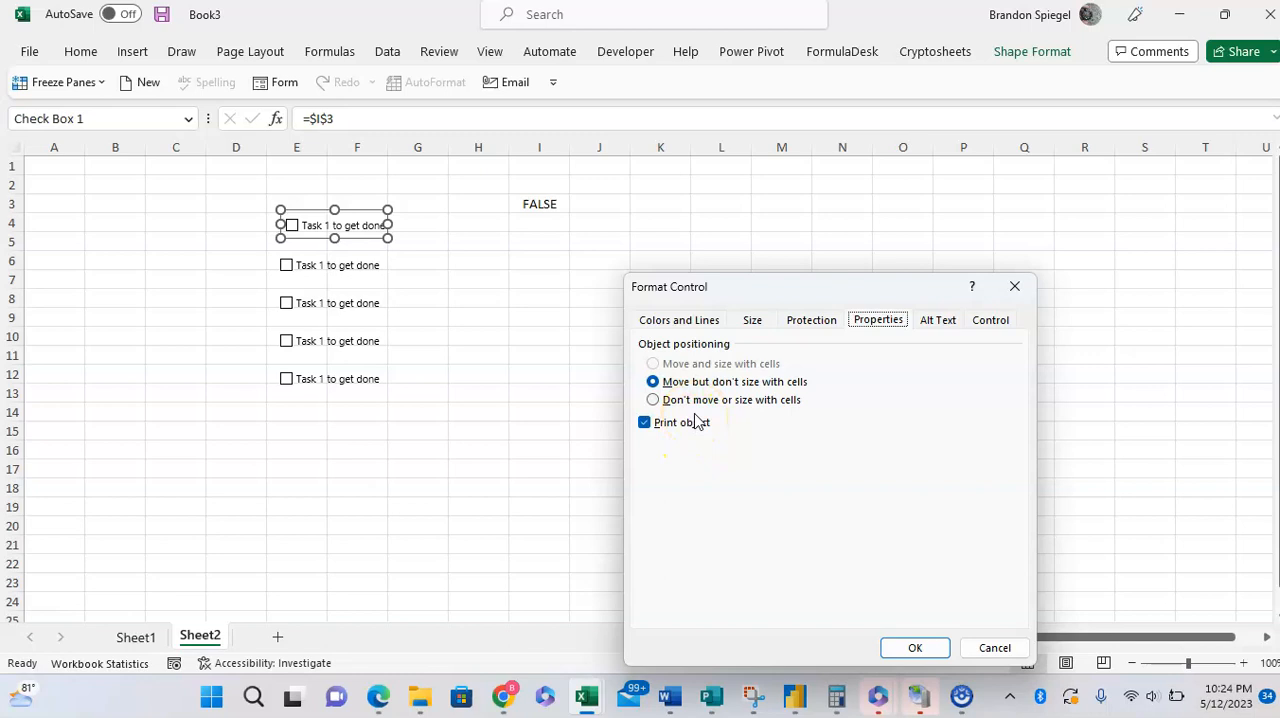
{"action": "left_click", "coordinate": [810, 330]}
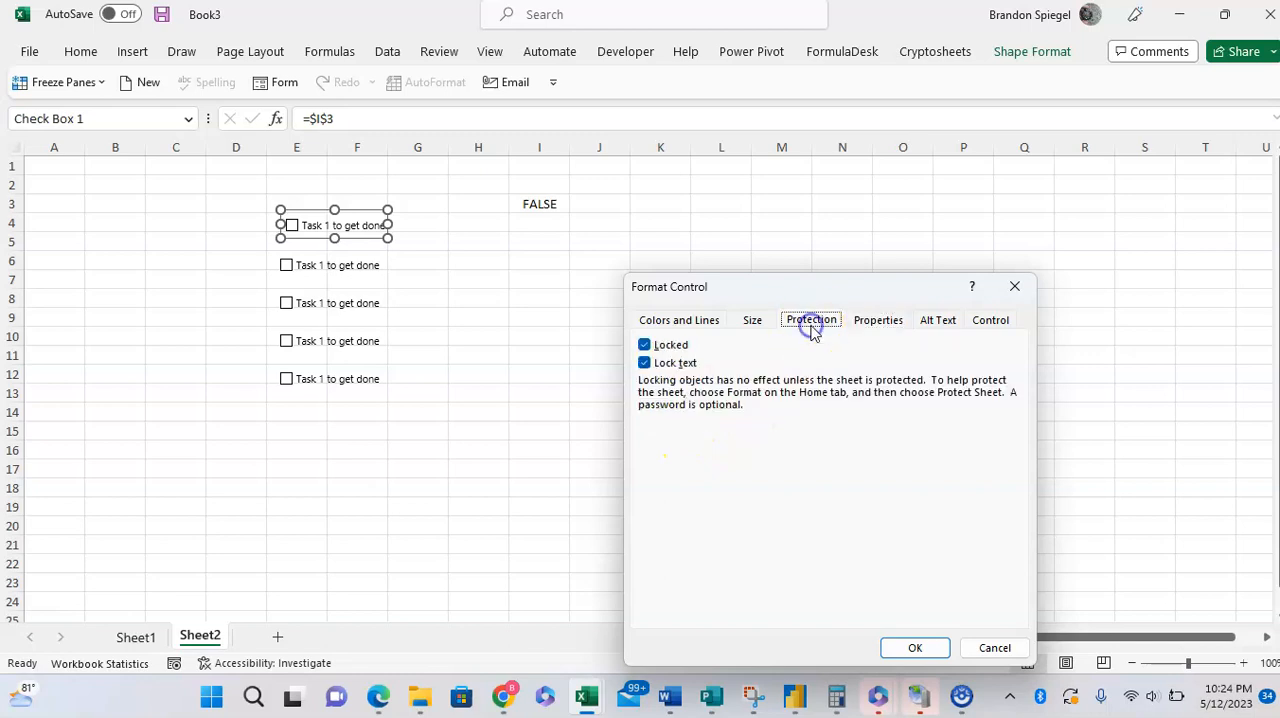
{"action": "left_click", "coordinate": [750, 324]}
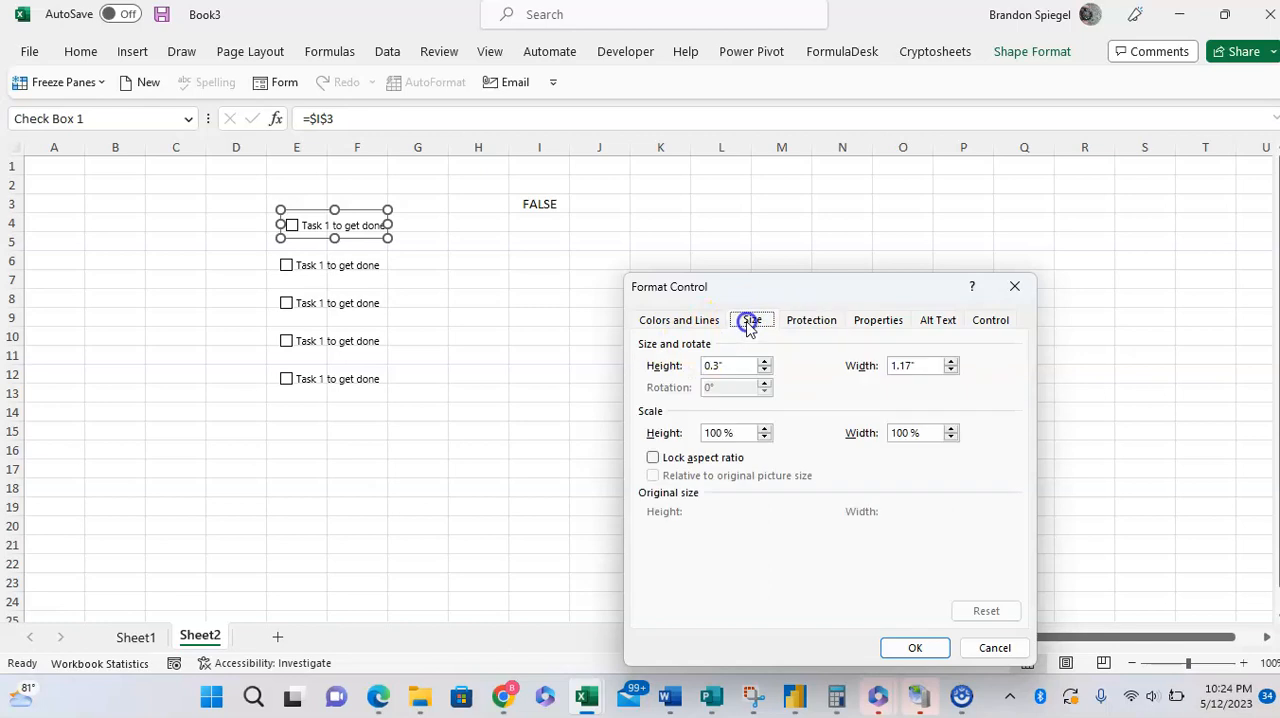
Step: Set the topmost check box's fill color to green in its color and line settings
{"action": "left_click", "coordinate": [668, 322]}
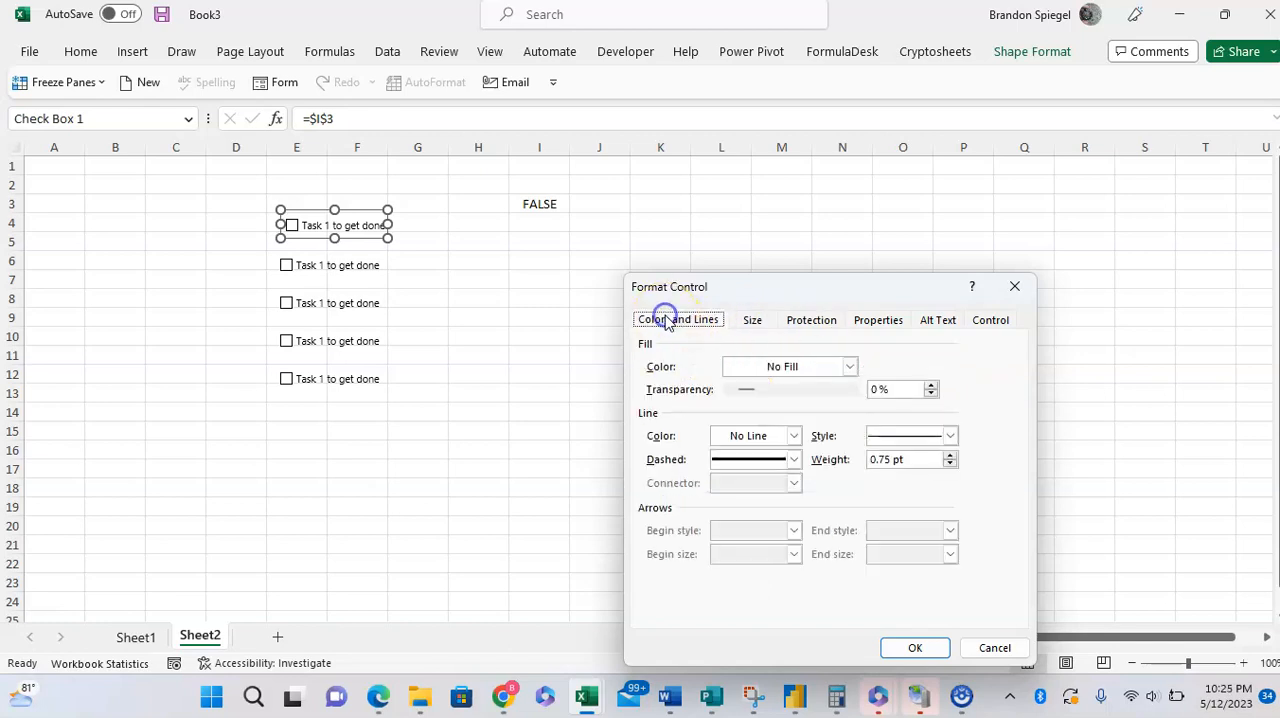
{"action": "left_click", "coordinate": [847, 369]}
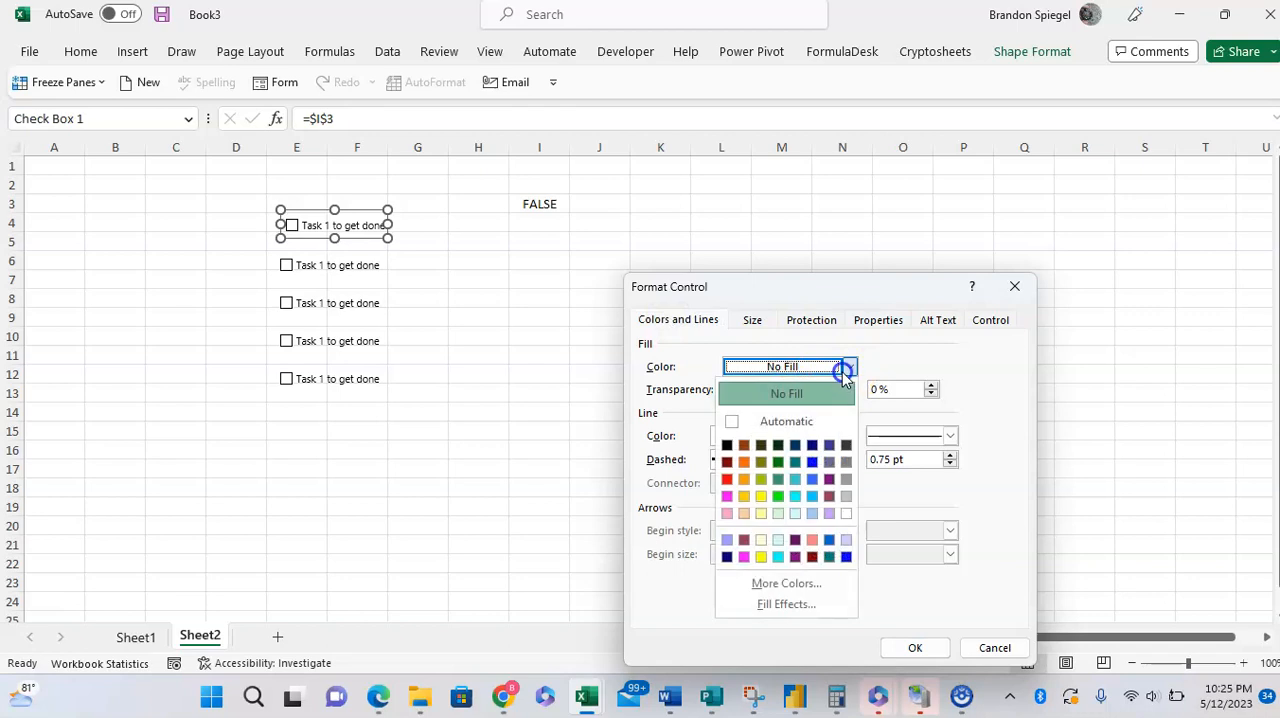
{"action": "left_click", "coordinate": [781, 478]}
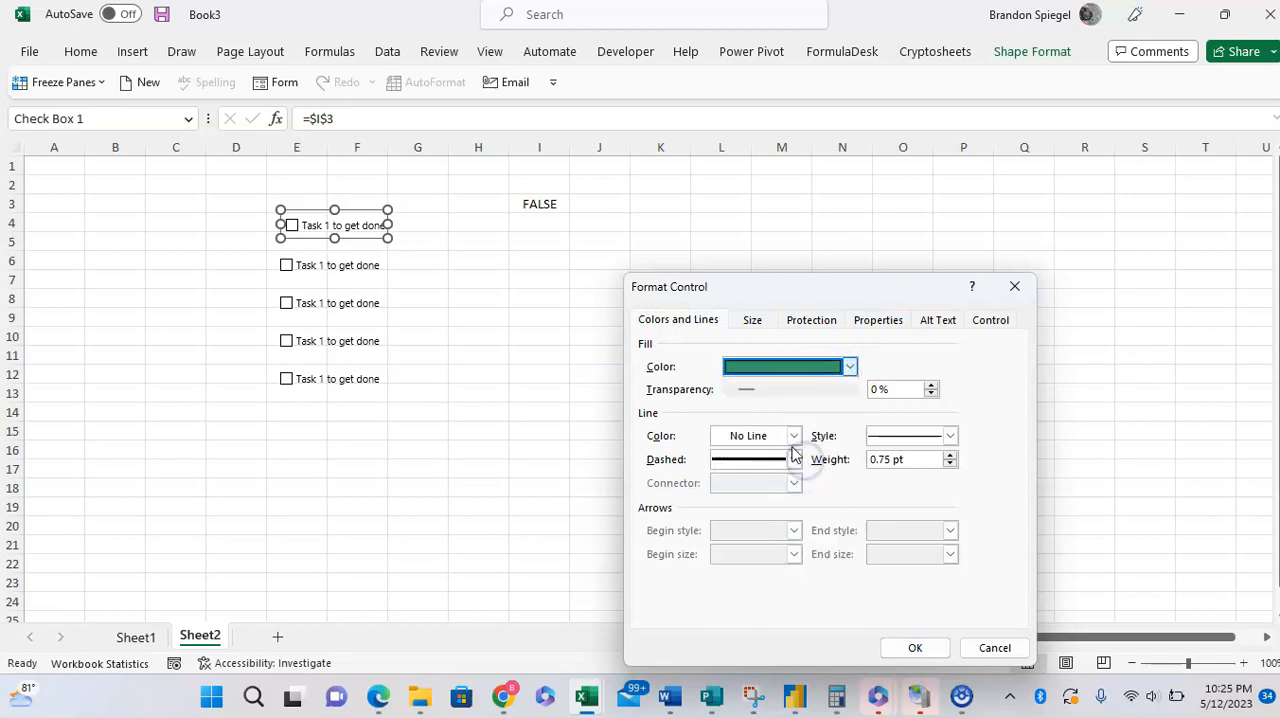
Step: Give the topmost check box a dark blue border line with a weight of 2.5 pt and apply the formatting
{"action": "left_click", "coordinate": [950, 455]}
{"action": "left_click", "coordinate": [950, 455]}
{"action": "left_click", "coordinate": [950, 455]}
{"action": "left_click", "coordinate": [950, 455]}
{"action": "left_click", "coordinate": [950, 455]}
{"action": "left_click", "coordinate": [950, 455]}
{"action": "left_click", "coordinate": [950, 455]}
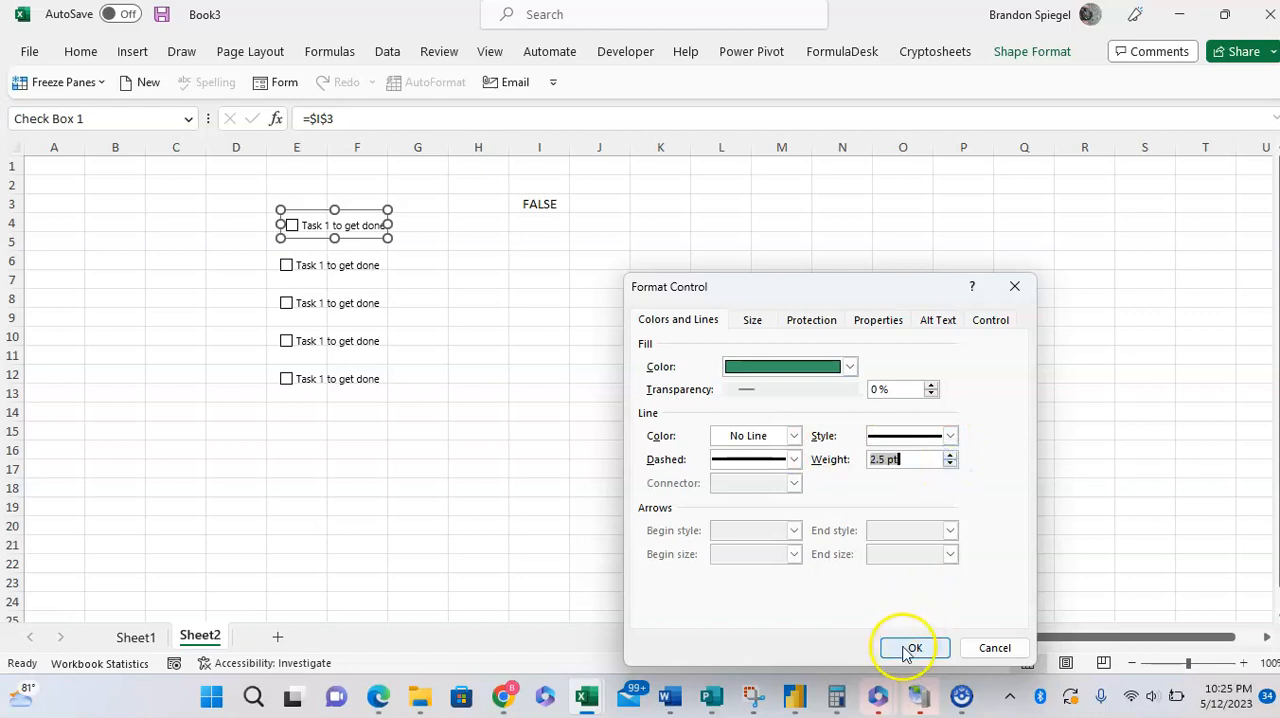
{"action": "left_click", "coordinate": [794, 437]}
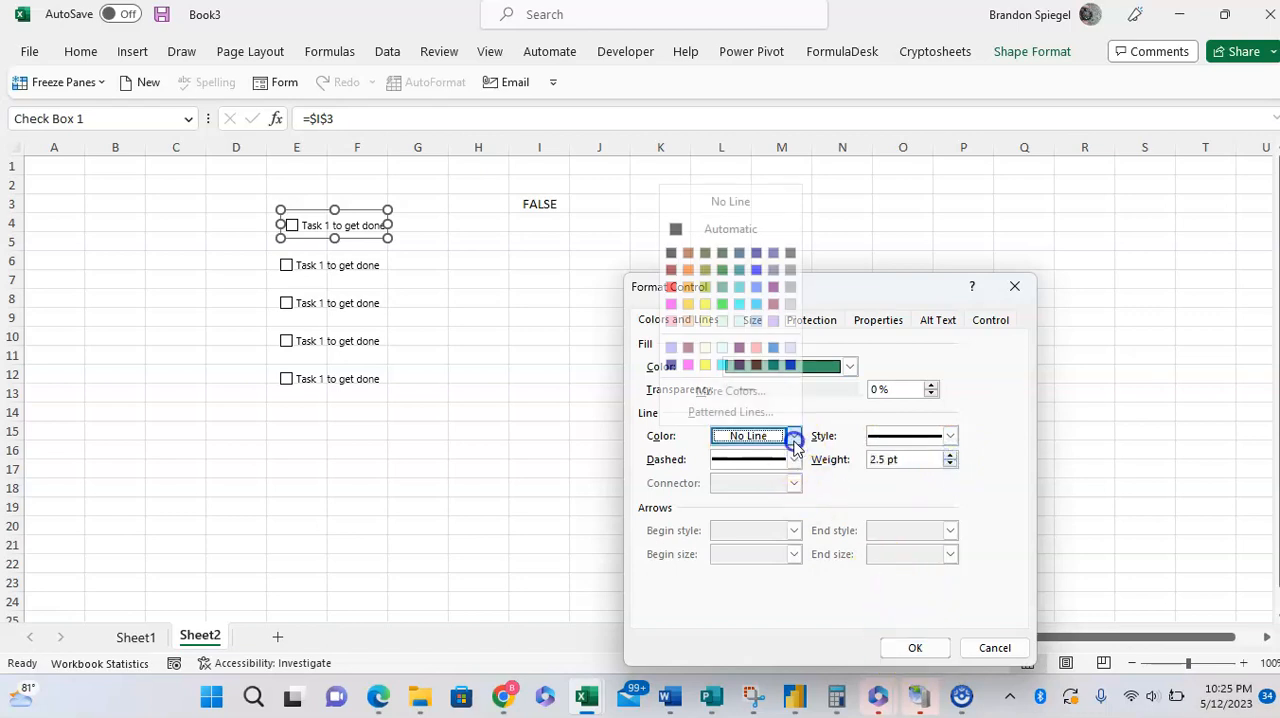
{"action": "left_click", "coordinate": [738, 257]}
{"action": "left_click", "coordinate": [897, 647]}
{"action": "left_click", "coordinate": [640, 425]}
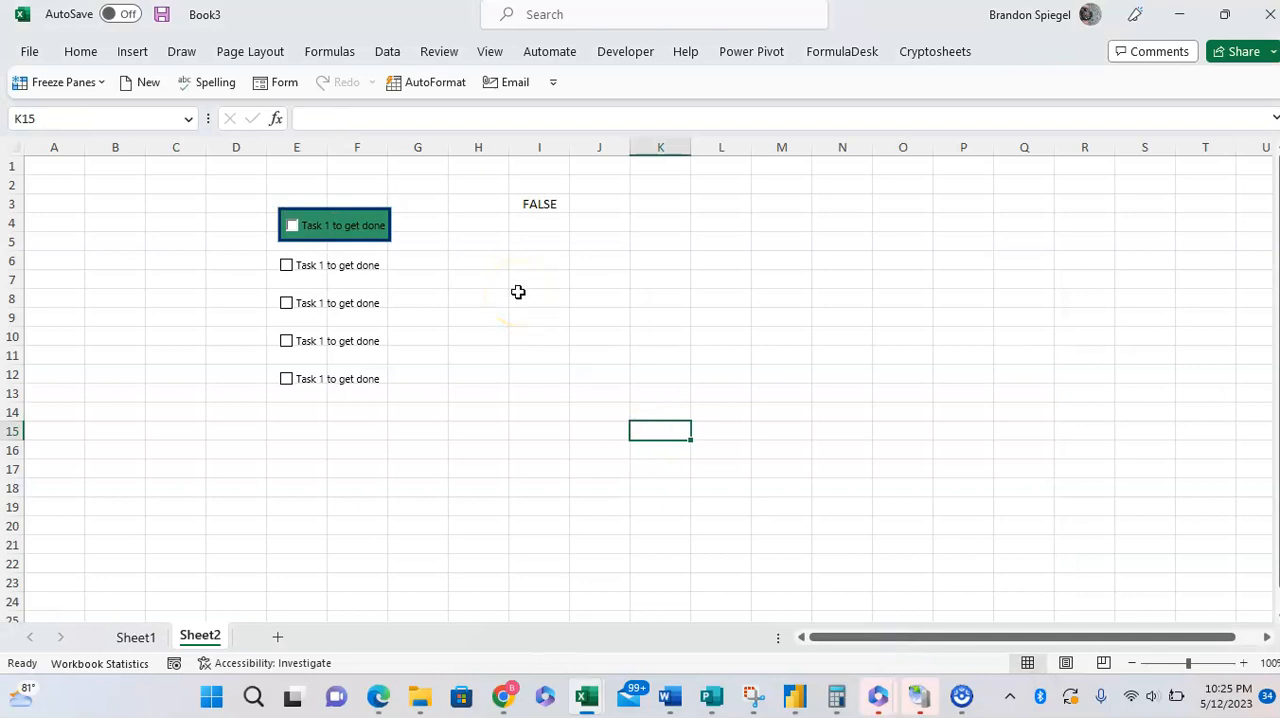
Step: Tick and clear the two uppermost check boxes to test them and the first one's link to I3
{"action": "left_click", "coordinate": [292, 225]}
{"action": "left_click", "coordinate": [292, 225]}
{"action": "left_click", "coordinate": [292, 225]}
{"action": "left_click", "coordinate": [292, 225]}
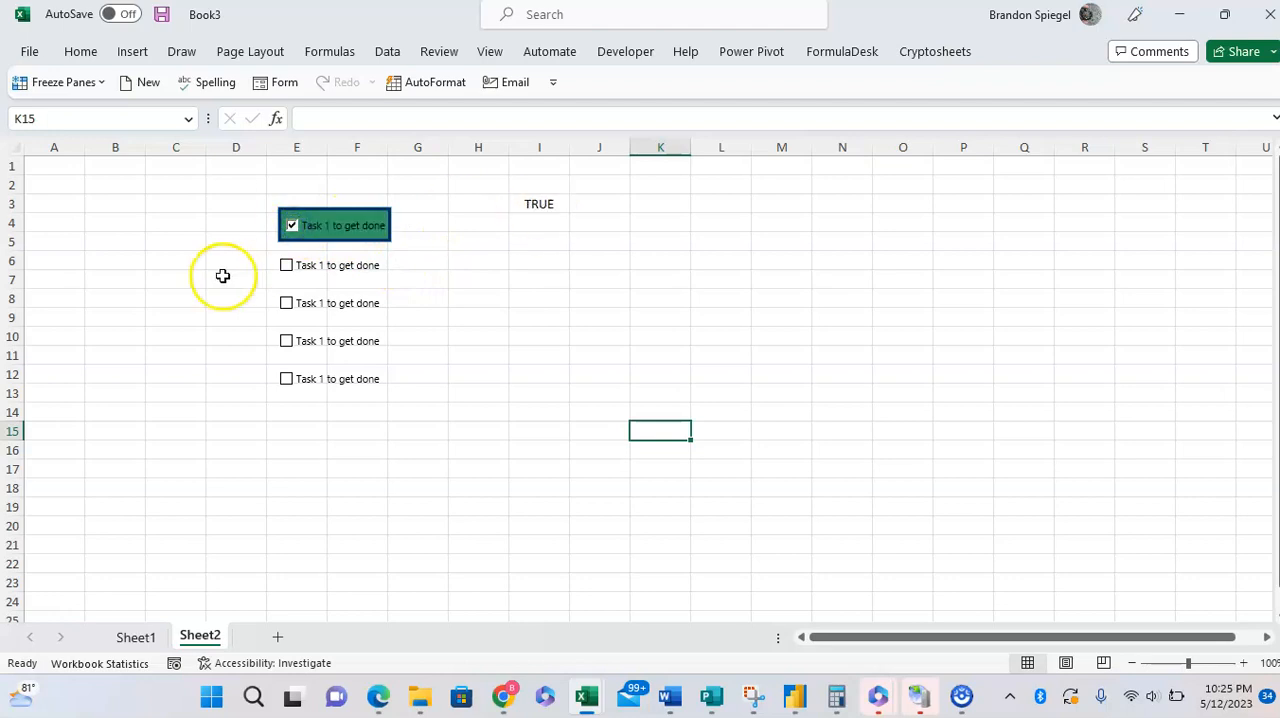
{"action": "left_click", "coordinate": [292, 225]}
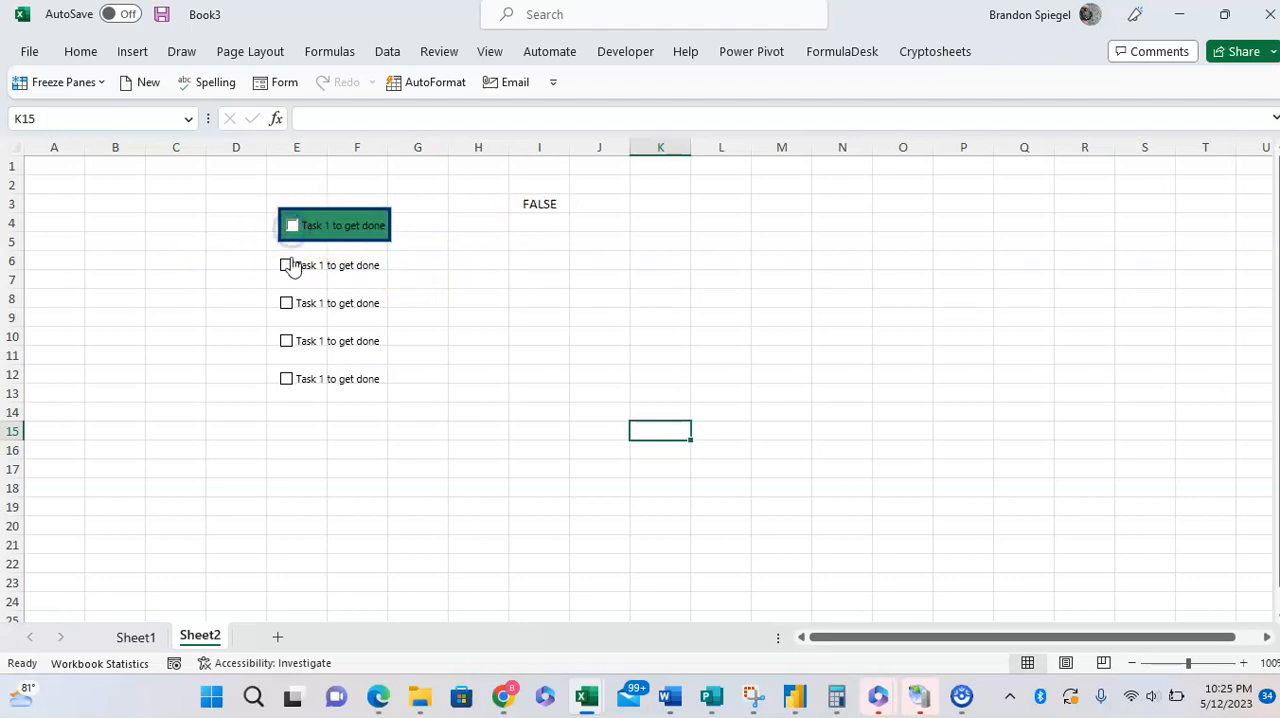
{"action": "left_click", "coordinate": [293, 227]}
{"action": "left_click", "coordinate": [286, 267]}
{"action": "left_click", "coordinate": [290, 226]}
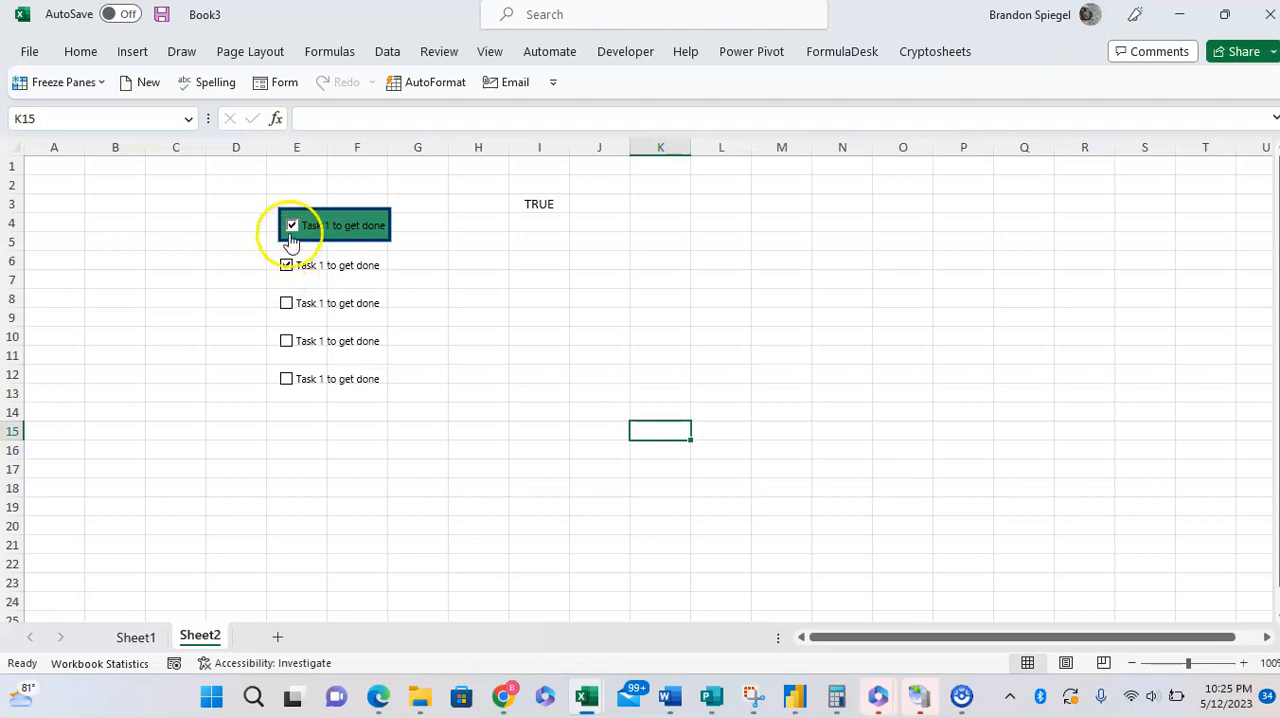
{"action": "left_click", "coordinate": [286, 268]}
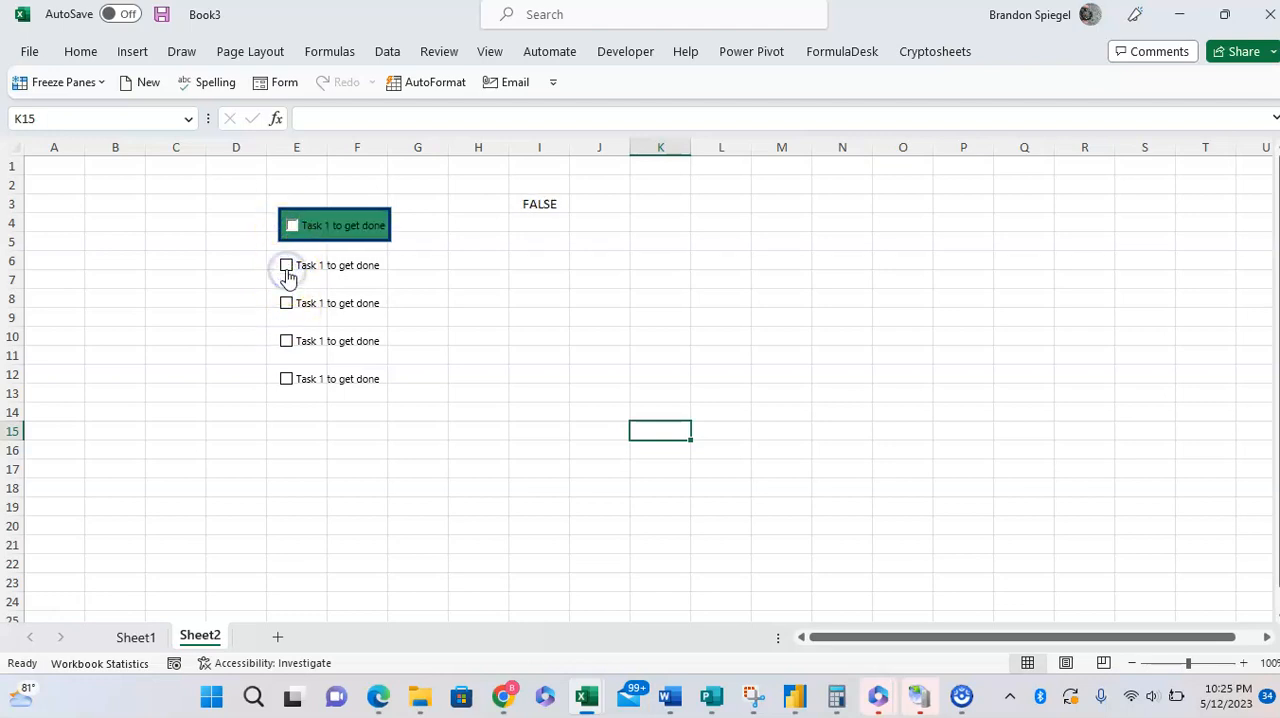